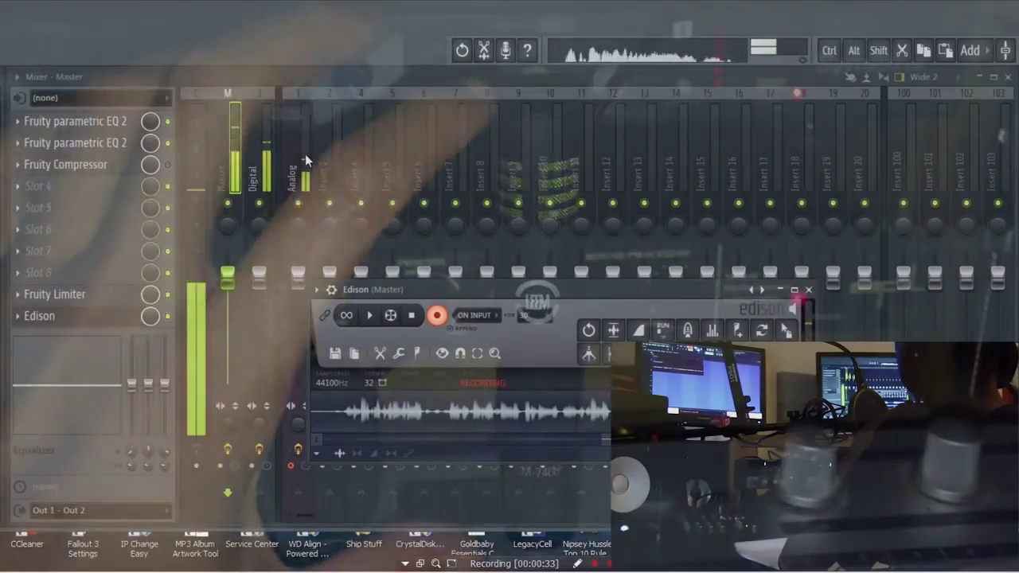
# - Compare the Master, Analog and Digital inserts, glance at ModernVacuumer, and finish on Digital's slots
pyautogui.click(305, 159)
pyautogui.click(253, 155)
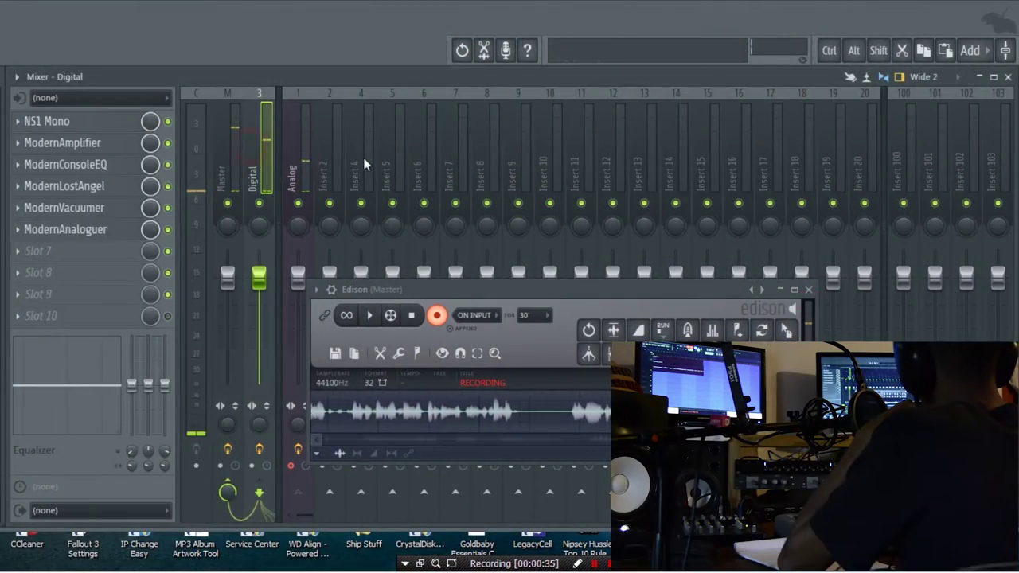
pyautogui.click(307, 175)
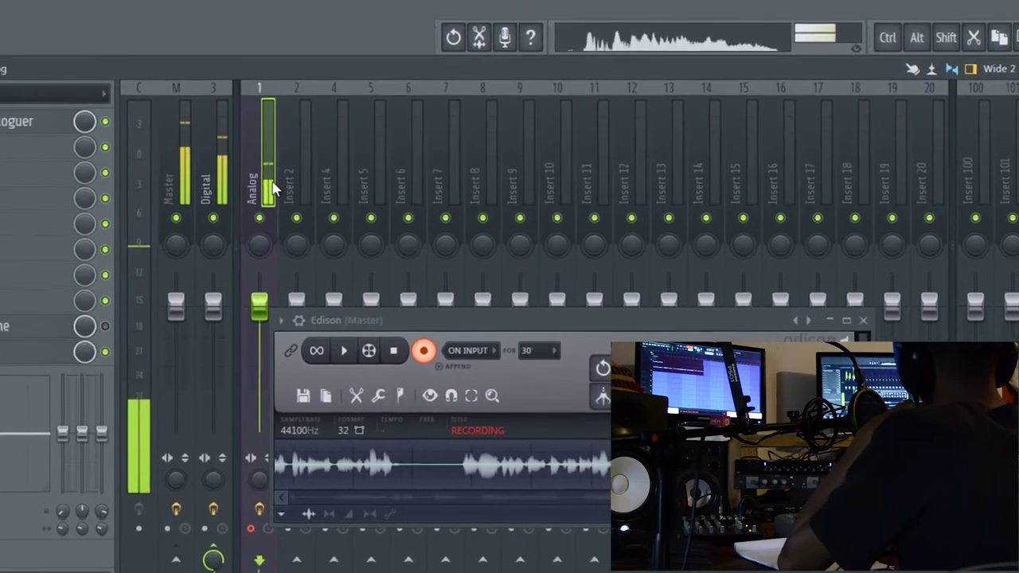
pyautogui.click(205, 155)
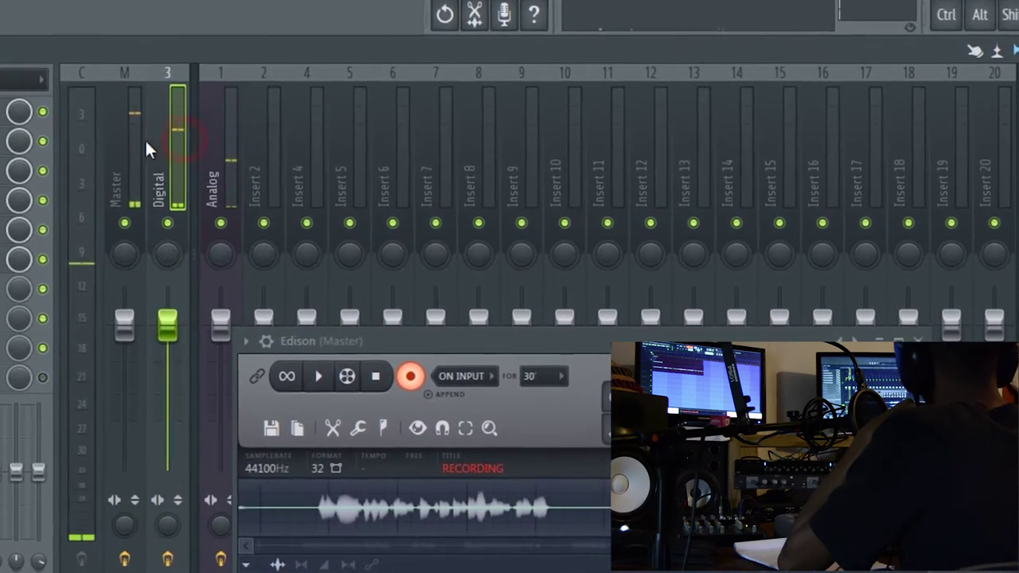
pyautogui.click(126, 136)
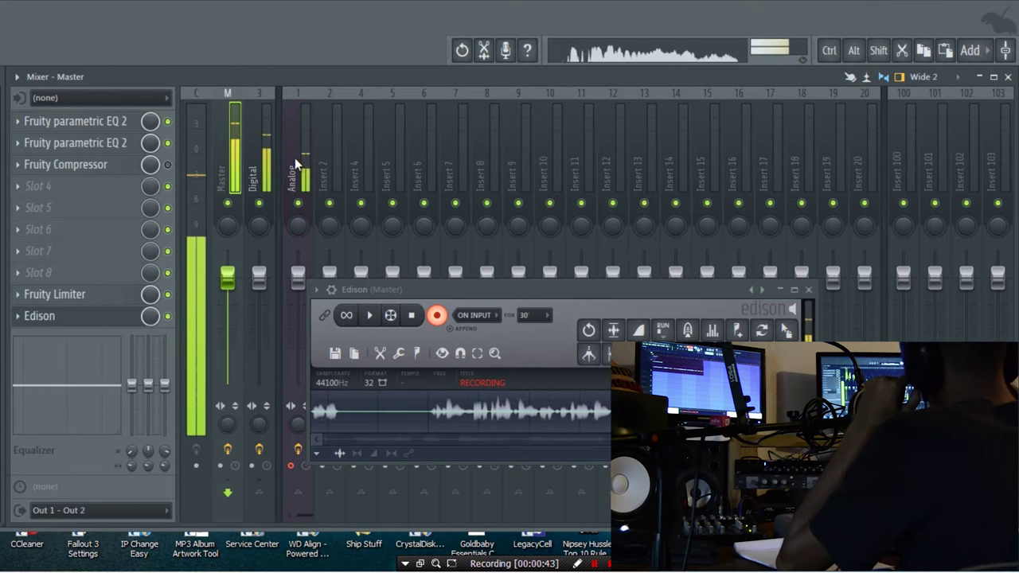
pyautogui.click(260, 148)
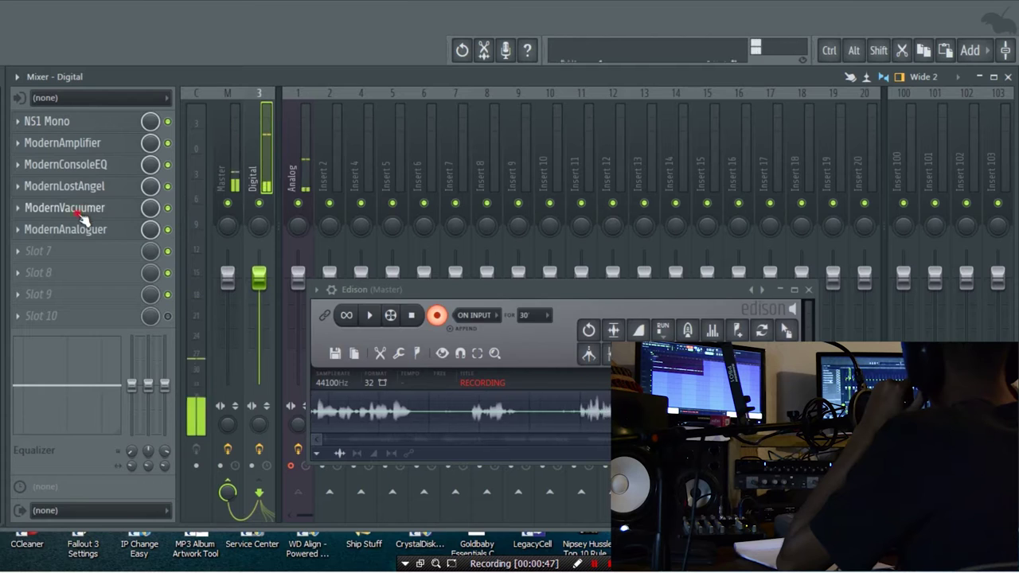
pyautogui.click(86, 208)
pyautogui.click(830, 313)
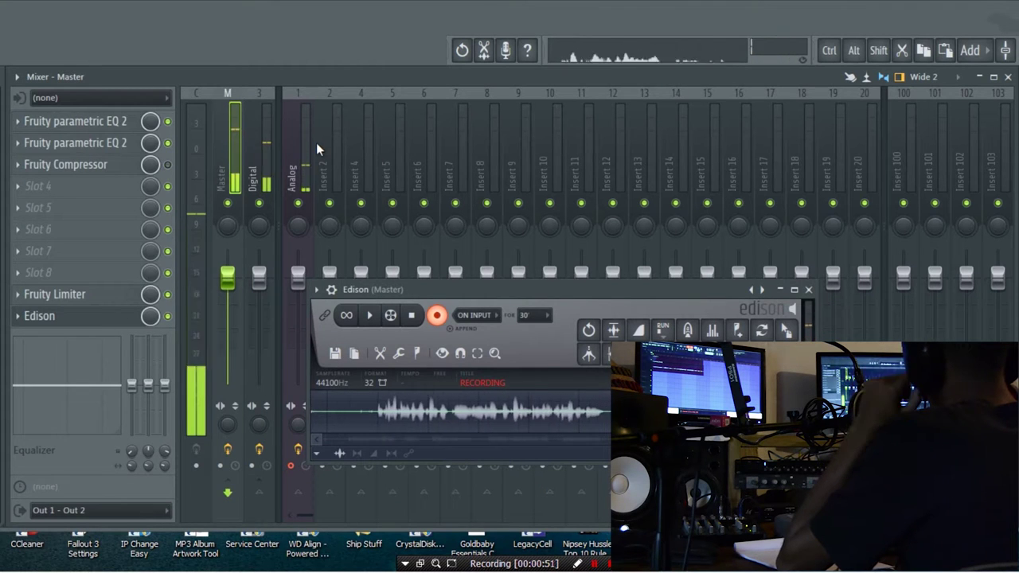
pyautogui.click(268, 147)
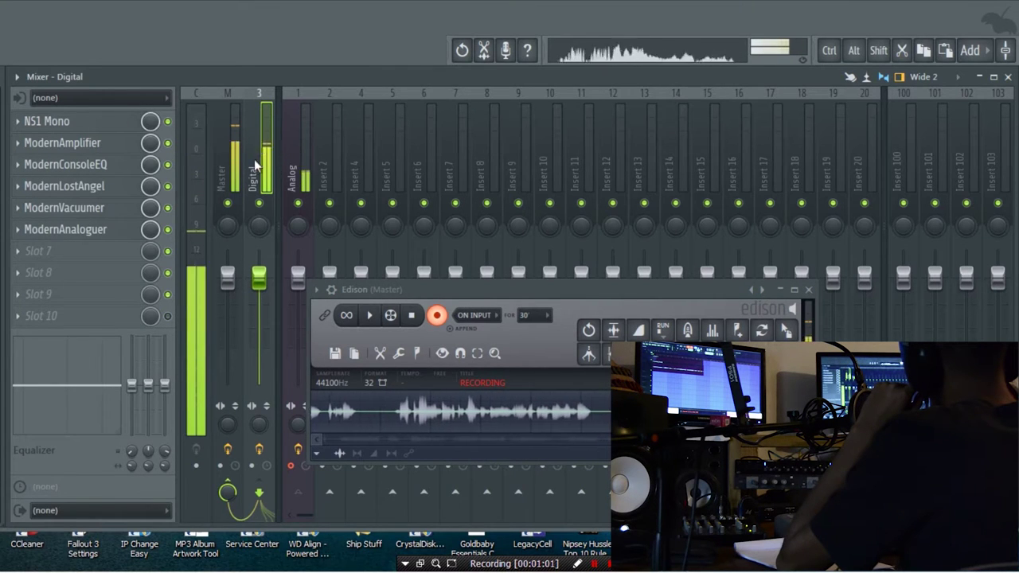
# - Open the Digital insert's NS1 Mono noise suppressor and move its window higher
pyautogui.click(168, 144)
pyautogui.click(79, 123)
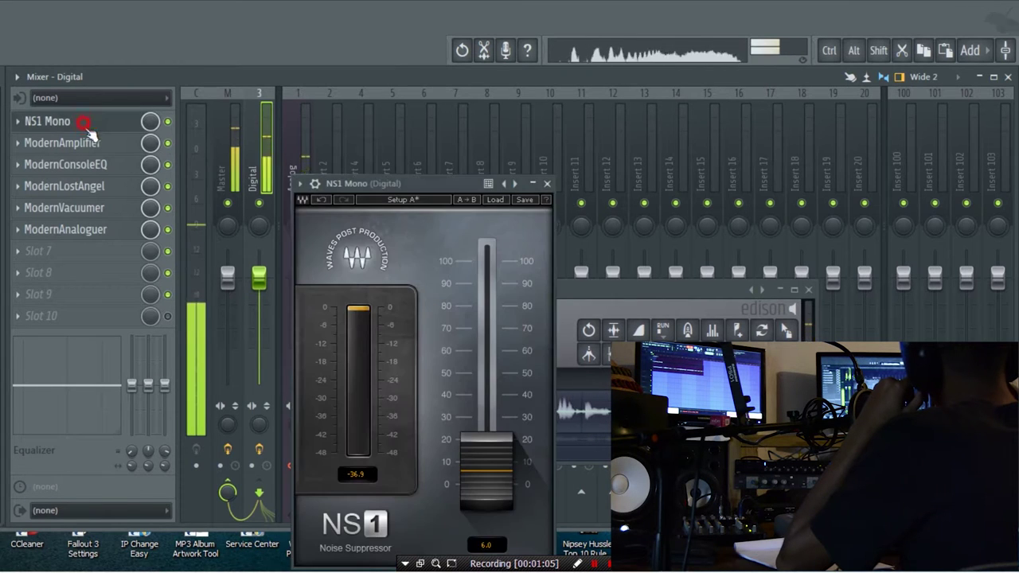
pyautogui.moveTo(494, 180); pyautogui.dragTo(517, 66)
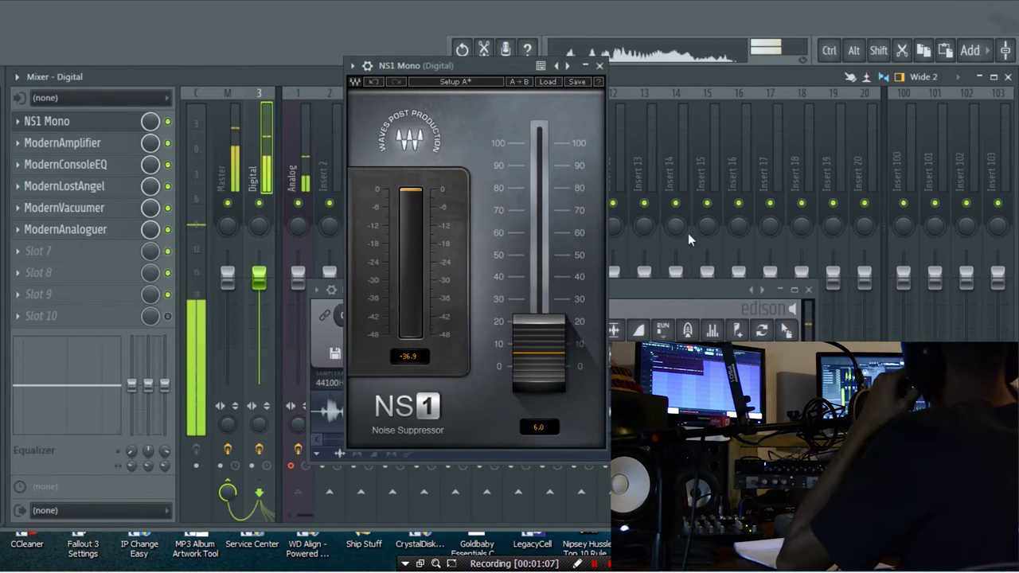
# - Toggle NS1 off and back on, bypass ModernAmplifier, and select the Master insert
pyautogui.click(168, 122)
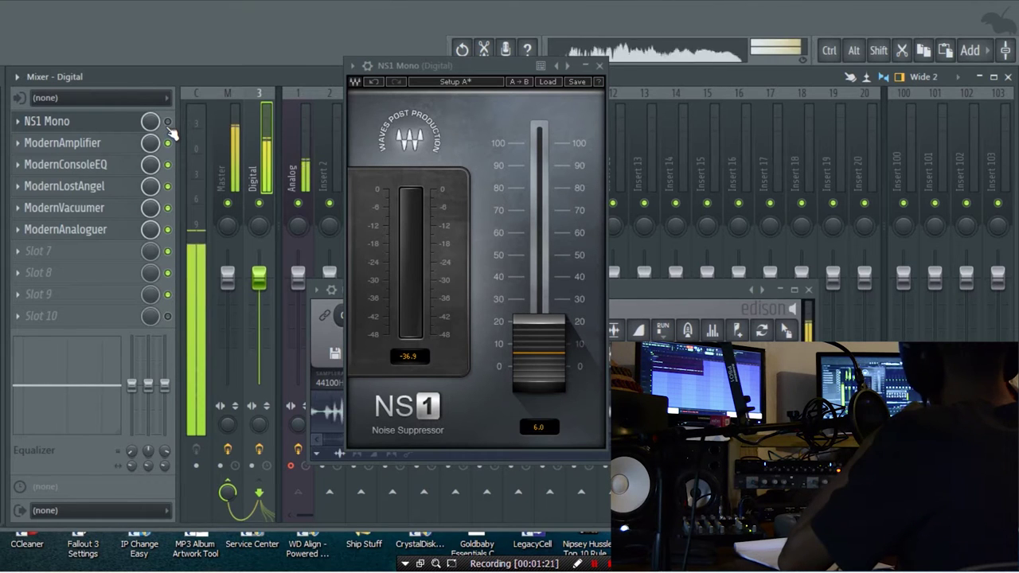
pyautogui.click(168, 121)
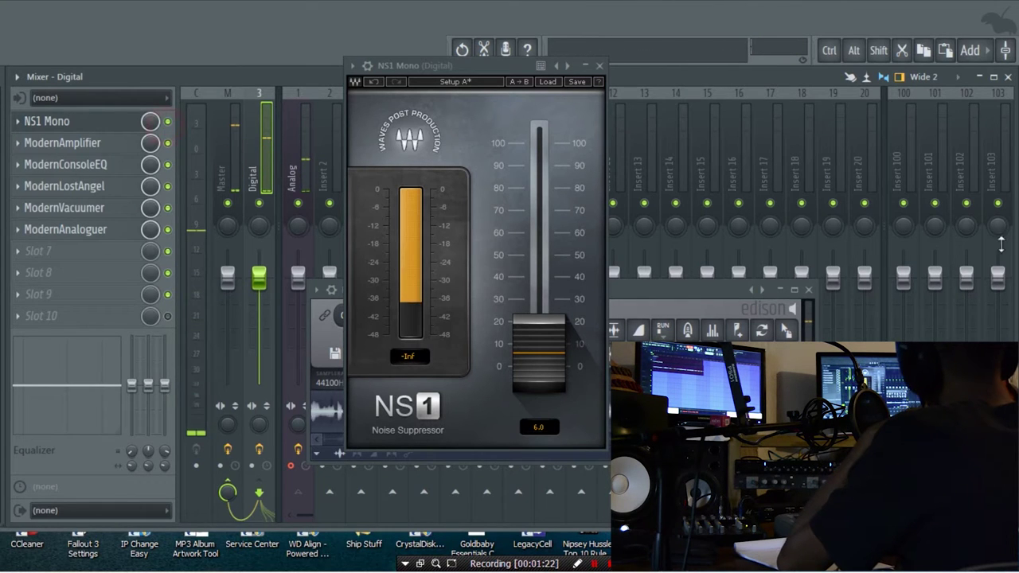
pyautogui.click(167, 144)
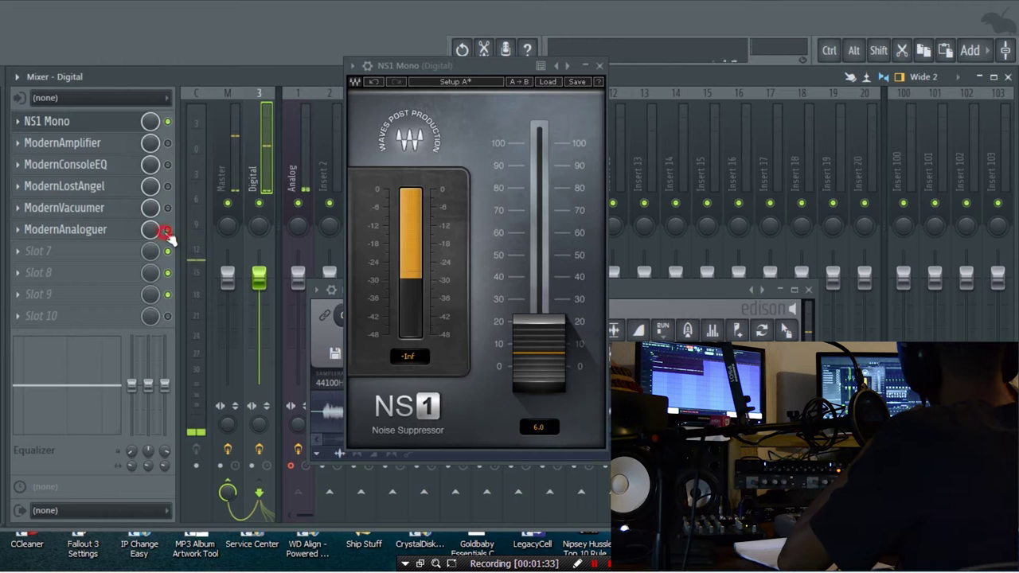
pyautogui.click(230, 152)
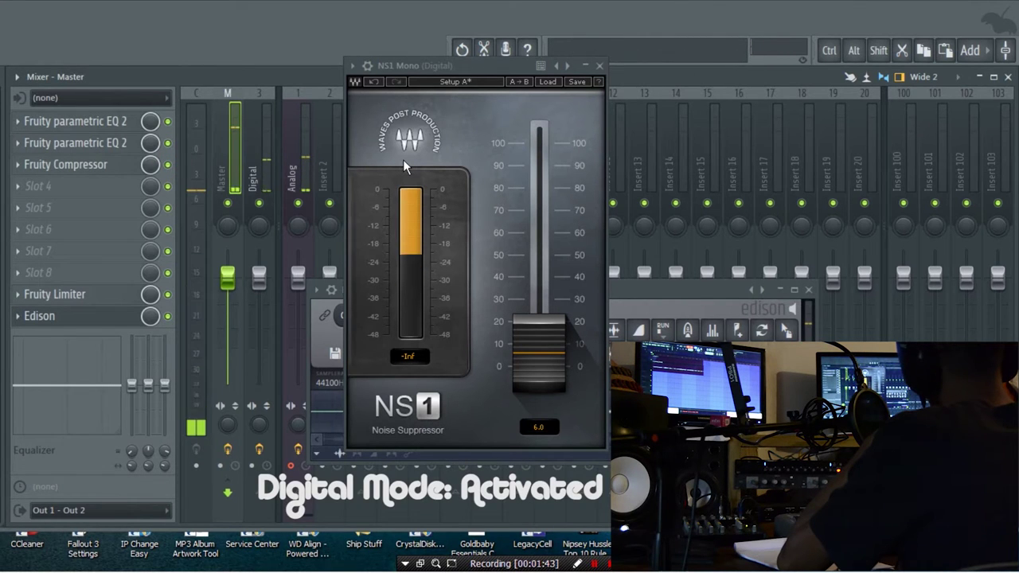
# - Inspect Master's Fruity Compressor settings, then return to the Digital insert
pyautogui.click(95, 164)
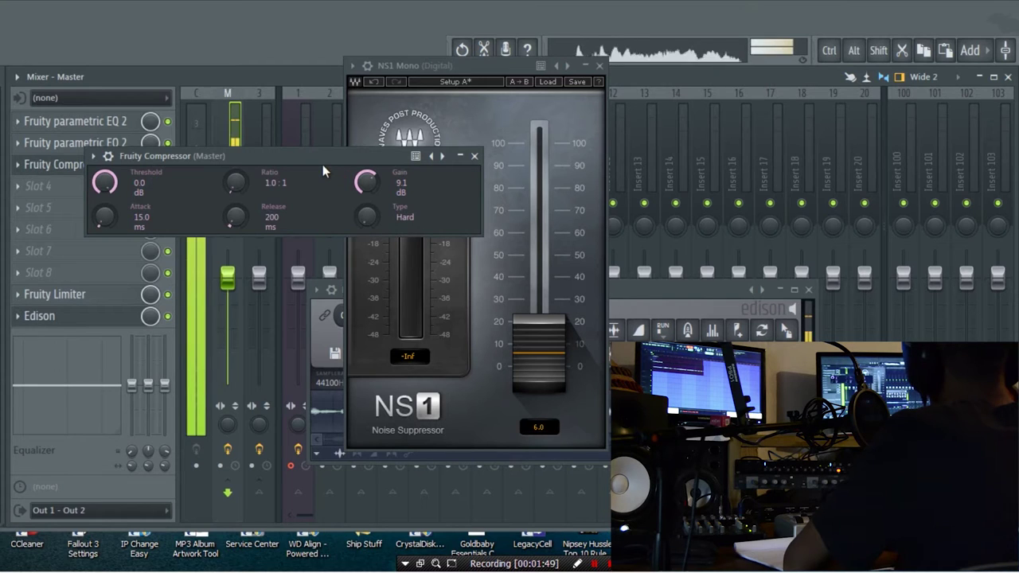
pyautogui.click(475, 156)
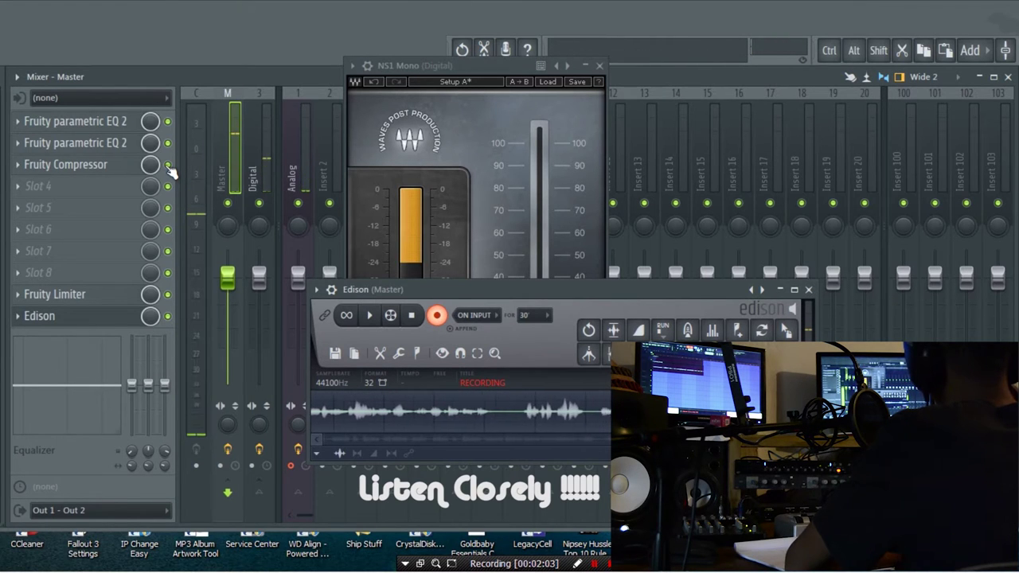
pyautogui.click(261, 171)
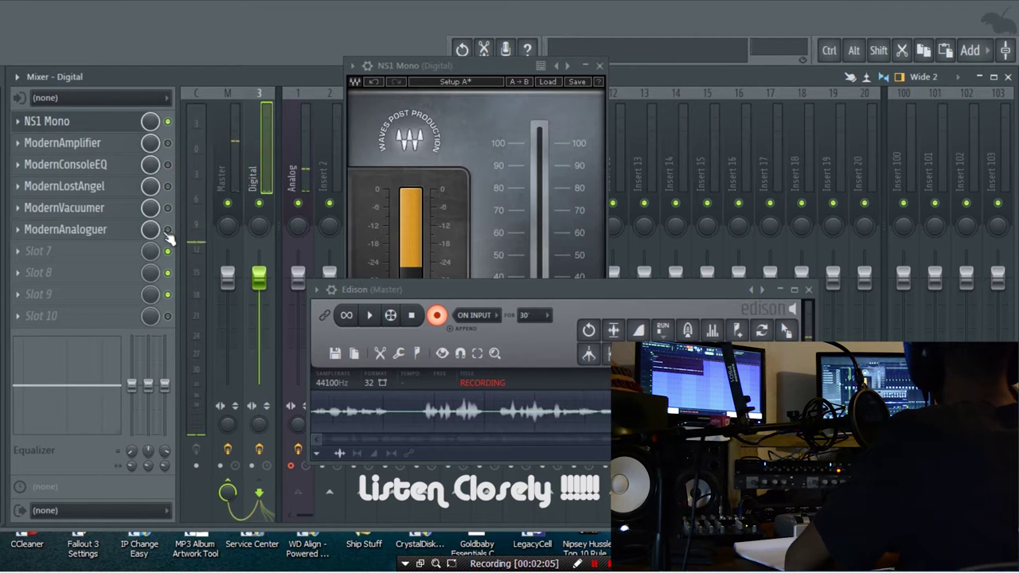
# - Re-enable ModernConsoleEQ and ModernAmplifier on Digital, then select the Analog insert
pyautogui.click(167, 164)
pyautogui.click(167, 144)
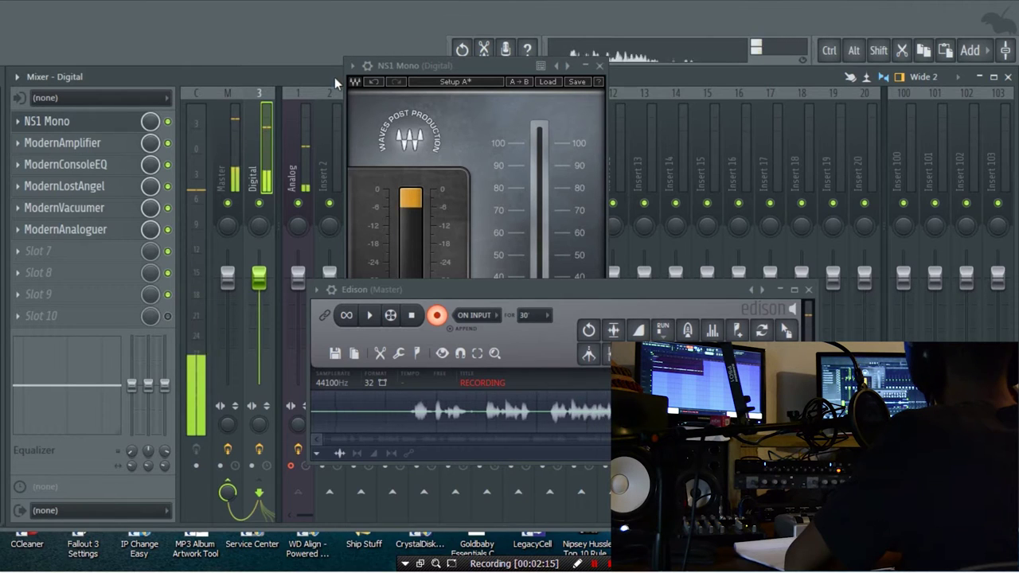
pyautogui.click(301, 181)
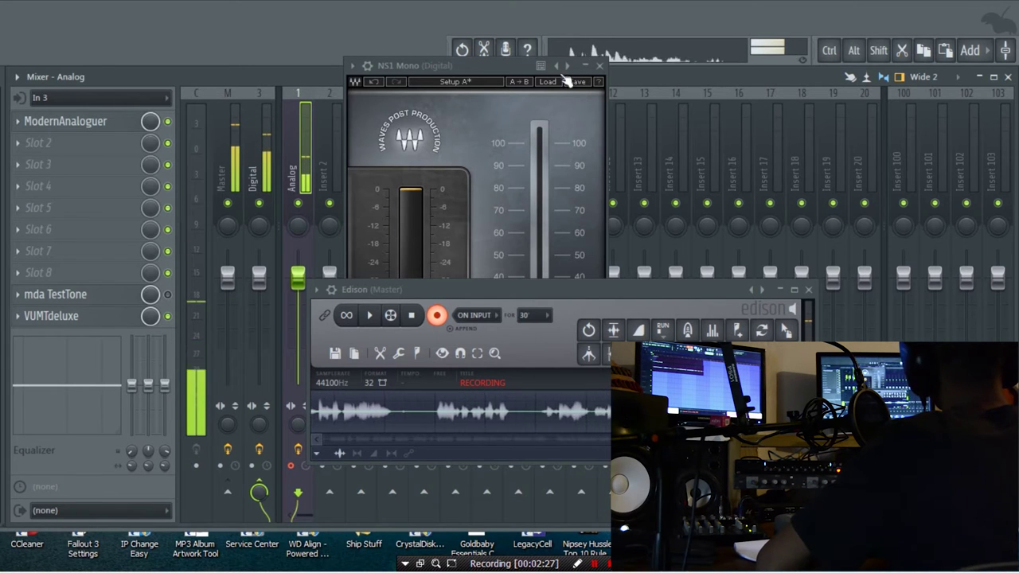
# - Close the NS1 noise suppressor and Edison recorder windows
pyautogui.click(599, 65)
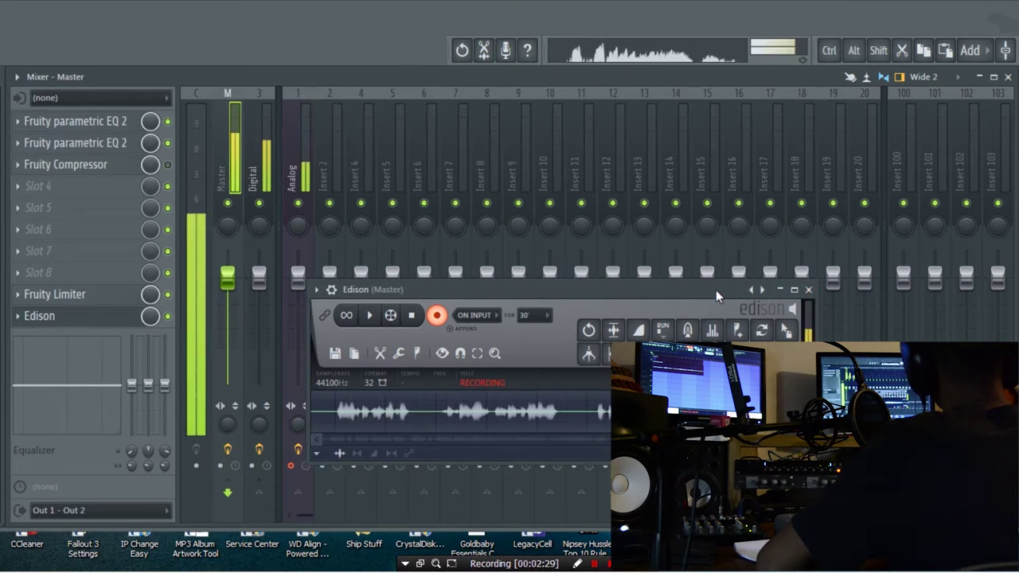
pyautogui.click(793, 290)
pyautogui.click(999, 9)
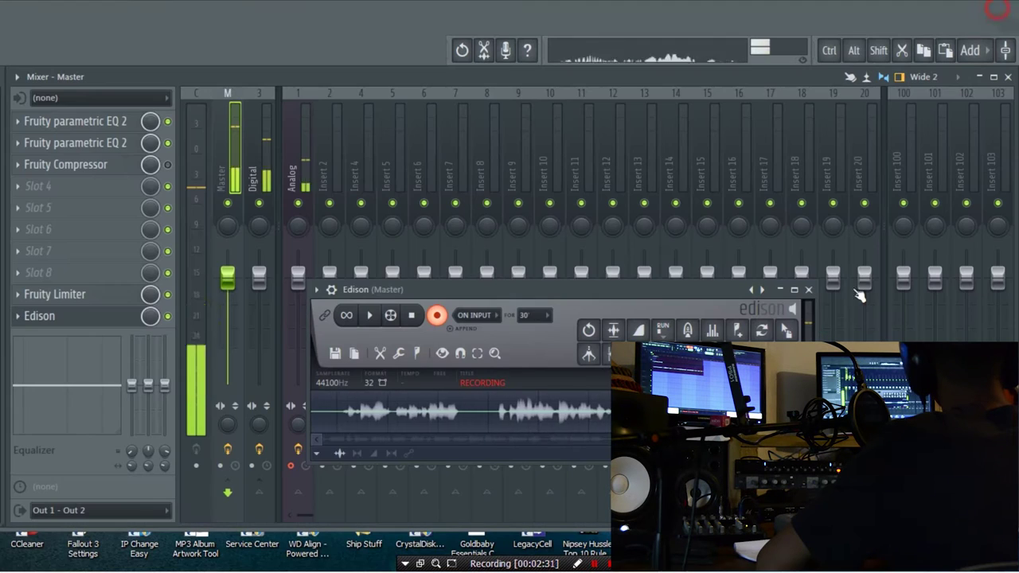
pyautogui.click(807, 292)
# - Open the Analog insert's VUMTdeluxe meter, position its window, and resume playback
pyautogui.click(302, 143)
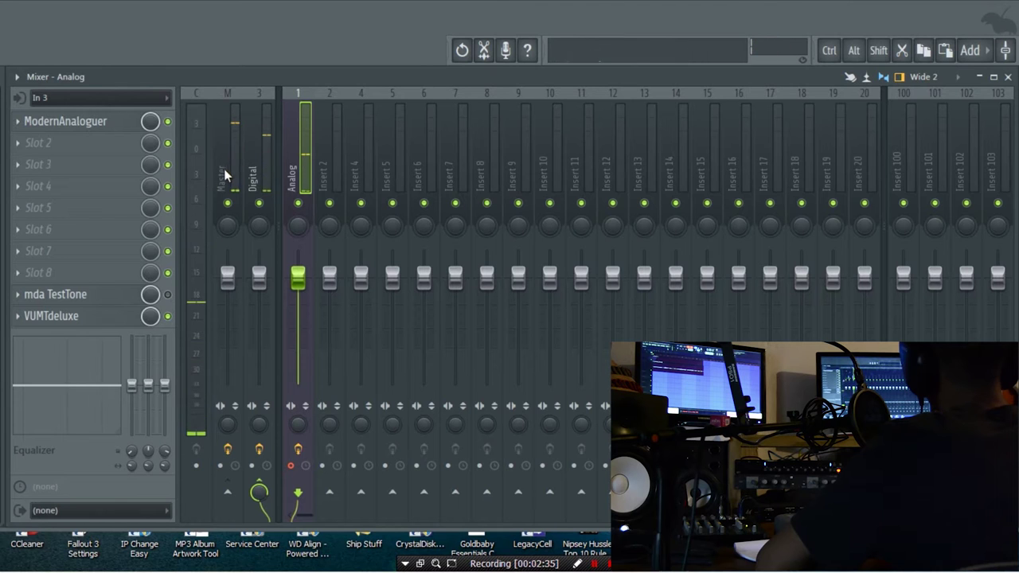
pyautogui.click(79, 316)
pyautogui.moveTo(483, 231); pyautogui.dragTo(565, 138)
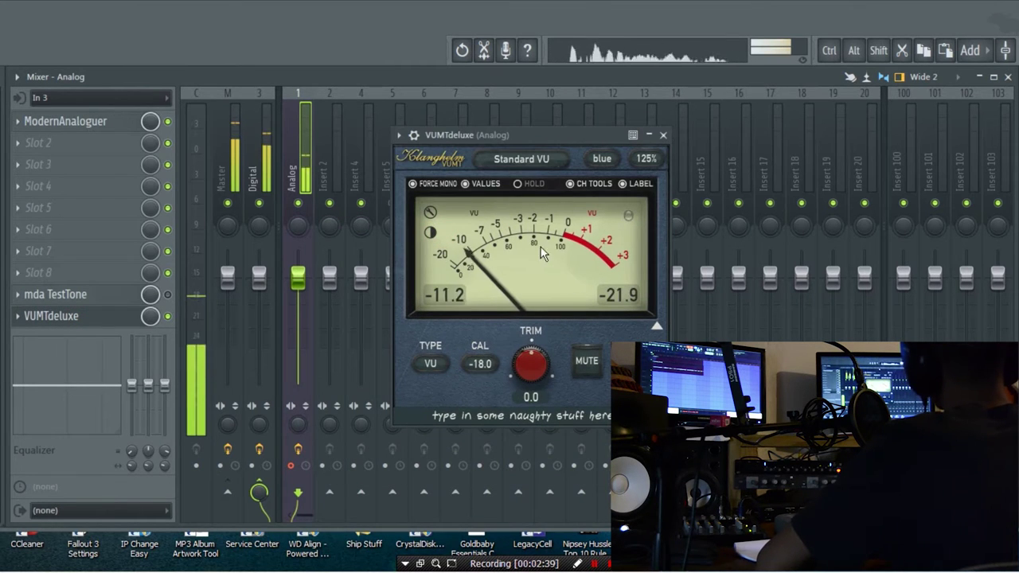
pyautogui.moveTo(536, 134)
pyautogui.mouseDown()
pyautogui.moveTo(600, 118)
pyautogui.moveTo(551, 139)
pyautogui.mouseUp()
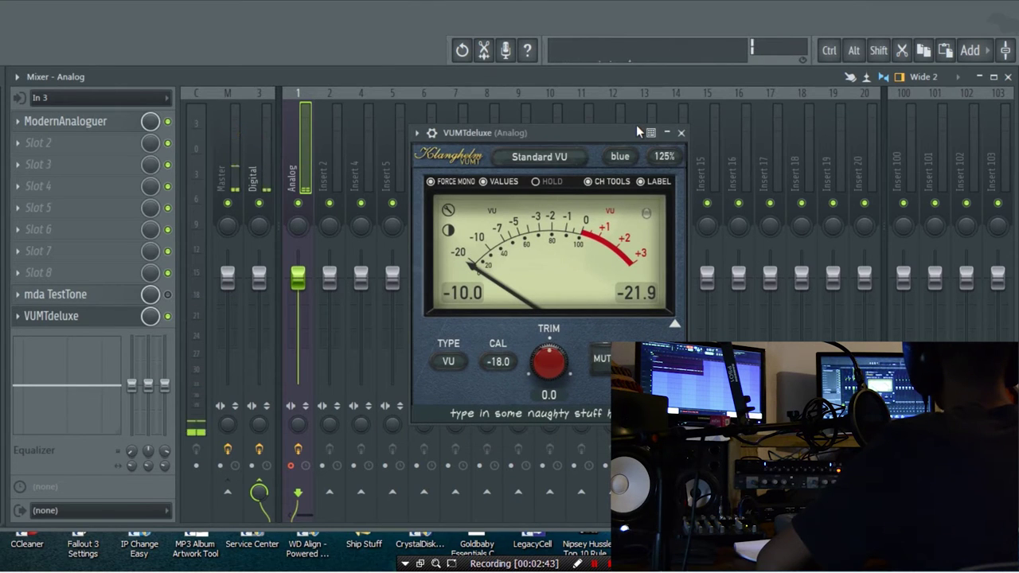
pyautogui.press('space')
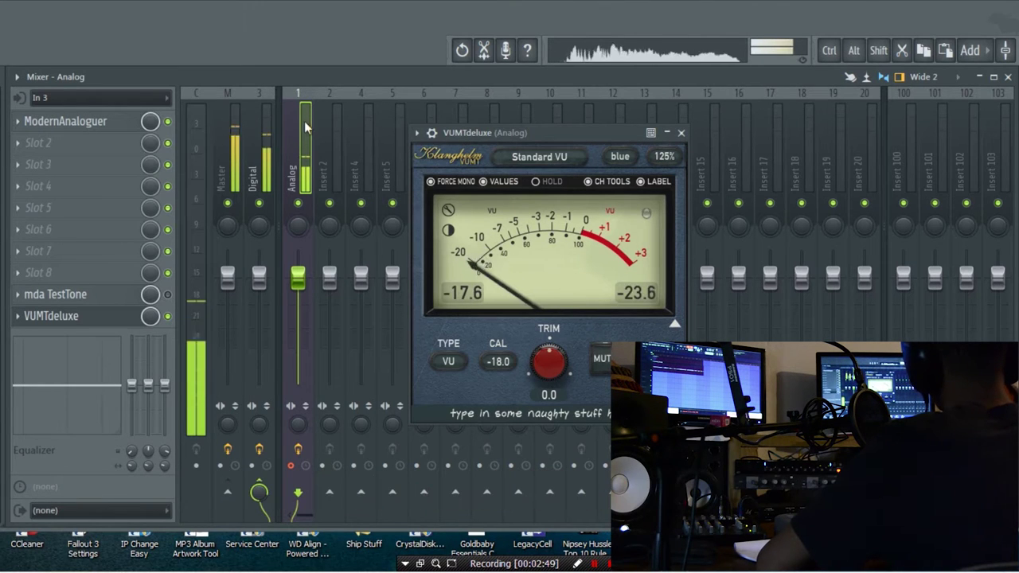
# - Open and enable the mda TestTone generator, moving its panel aside
pyautogui.click(96, 294)
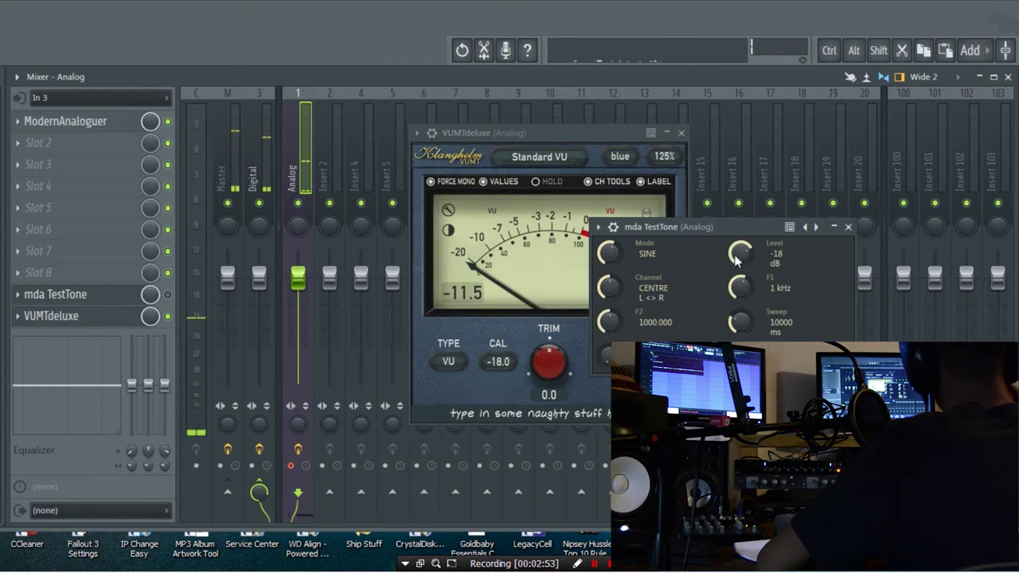
pyautogui.click(167, 295)
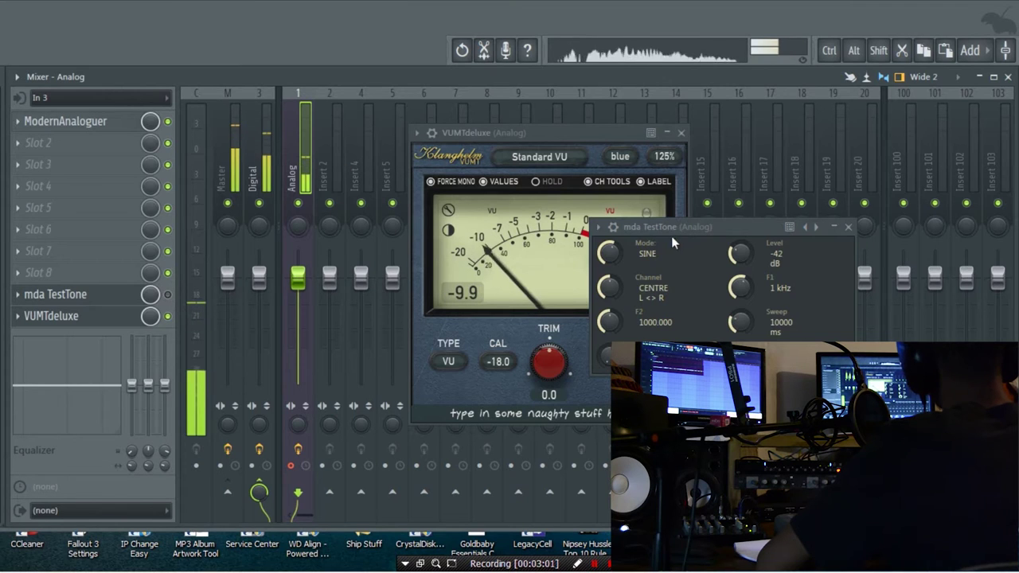
pyautogui.moveTo(671, 231); pyautogui.dragTo(752, 138)
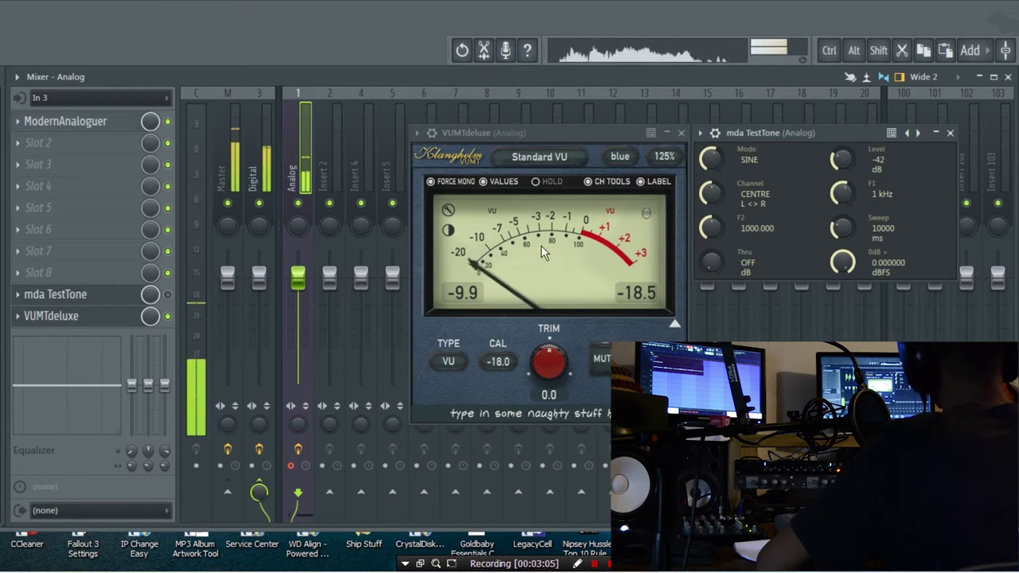
# - Mute Master, raise the test tone from -42 to -18 dB, and enable VUMTdeluxe on Analog
pyautogui.click(228, 203)
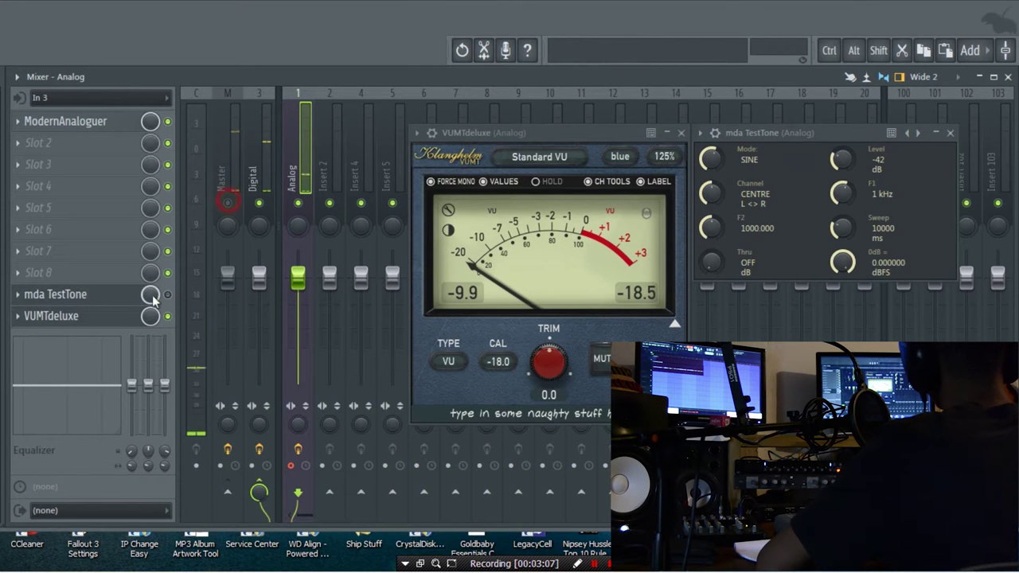
pyautogui.moveTo(841, 159); pyautogui.dragTo(859, 166)
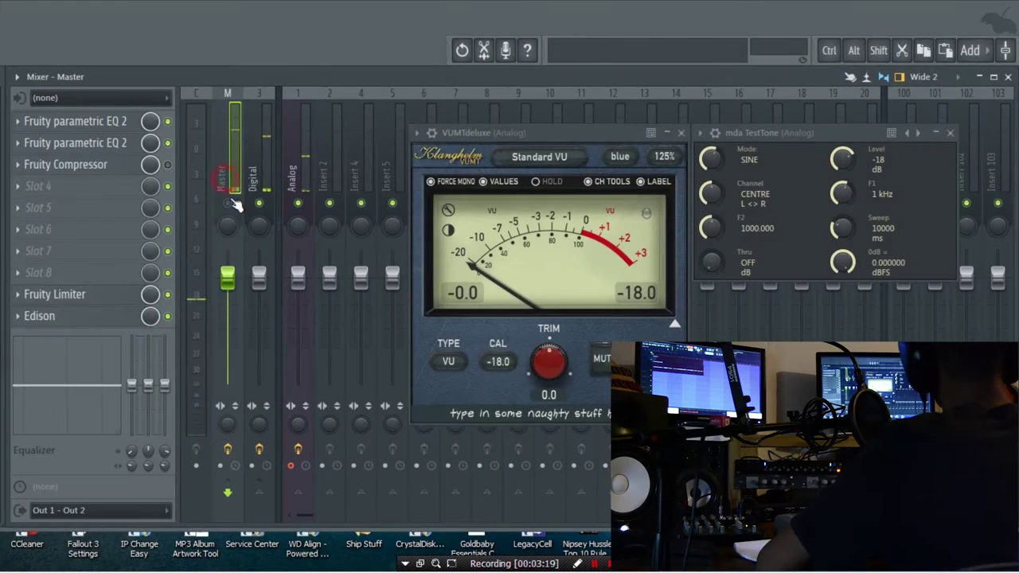
pyautogui.click(301, 167)
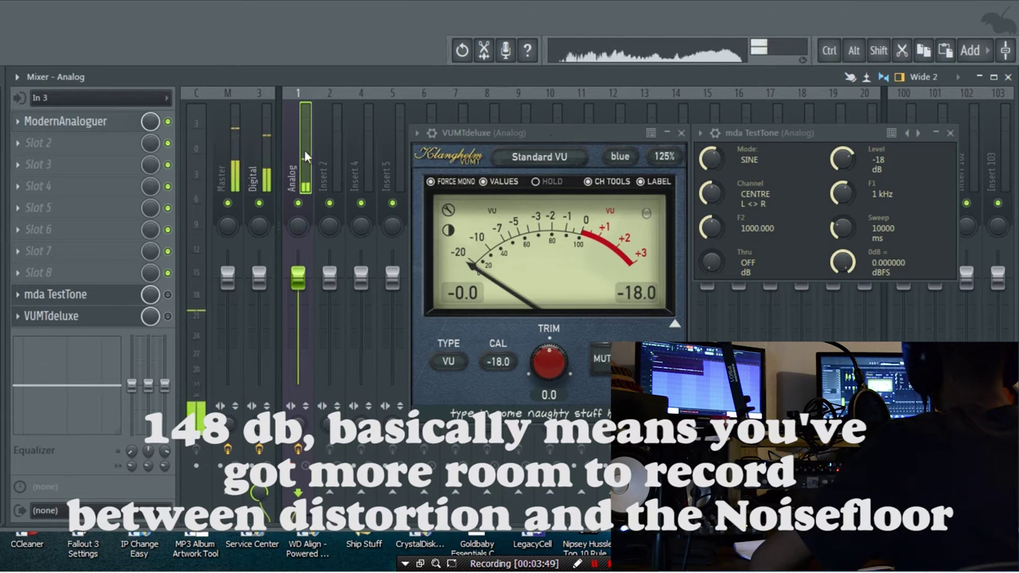
pyautogui.click(167, 316)
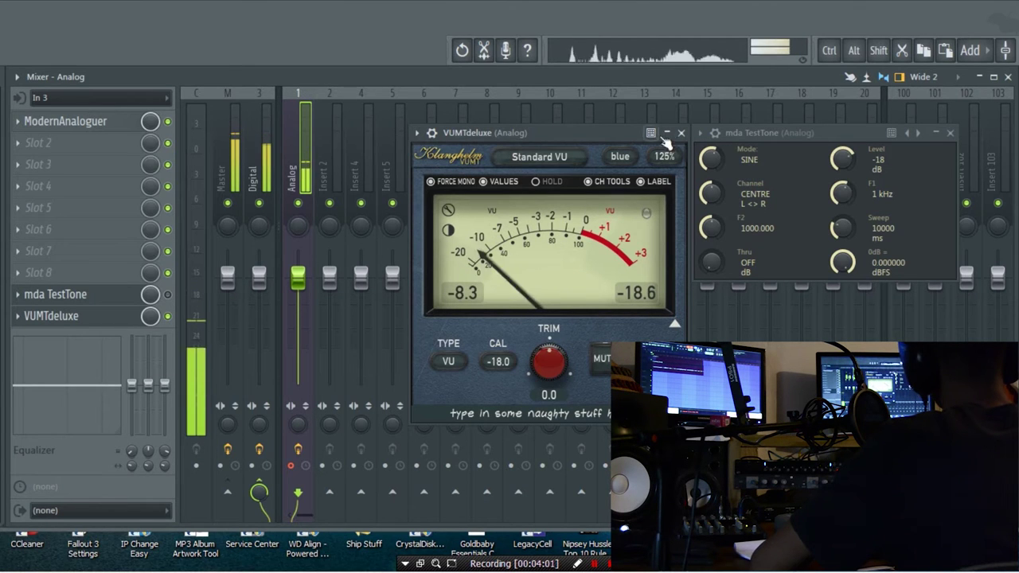
# - Open Digital's ModernAmplifier, close the VUMTdeluxe and TestTone panels, and raise the amplifier window
pyautogui.click(261, 152)
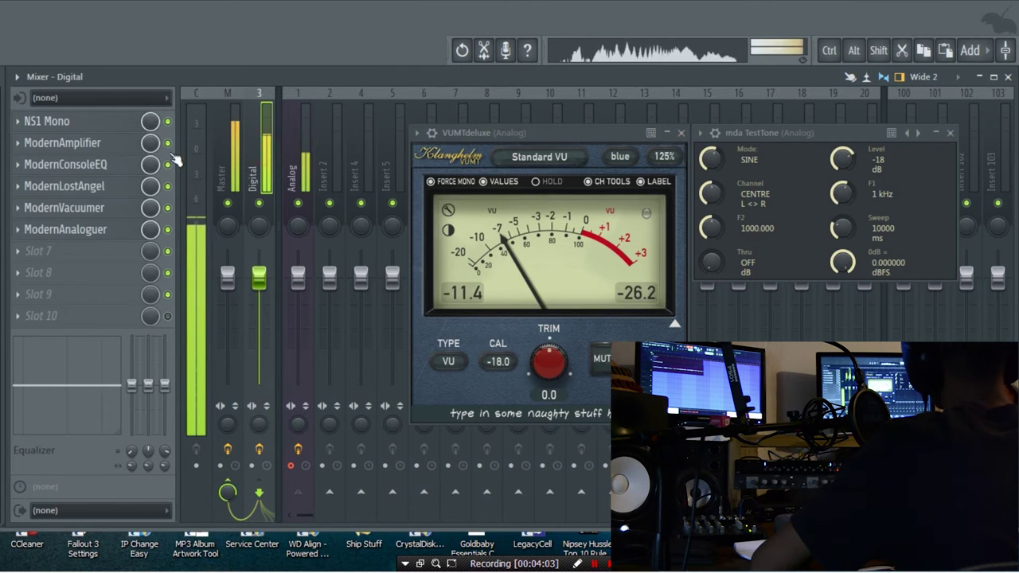
pyautogui.click(80, 142)
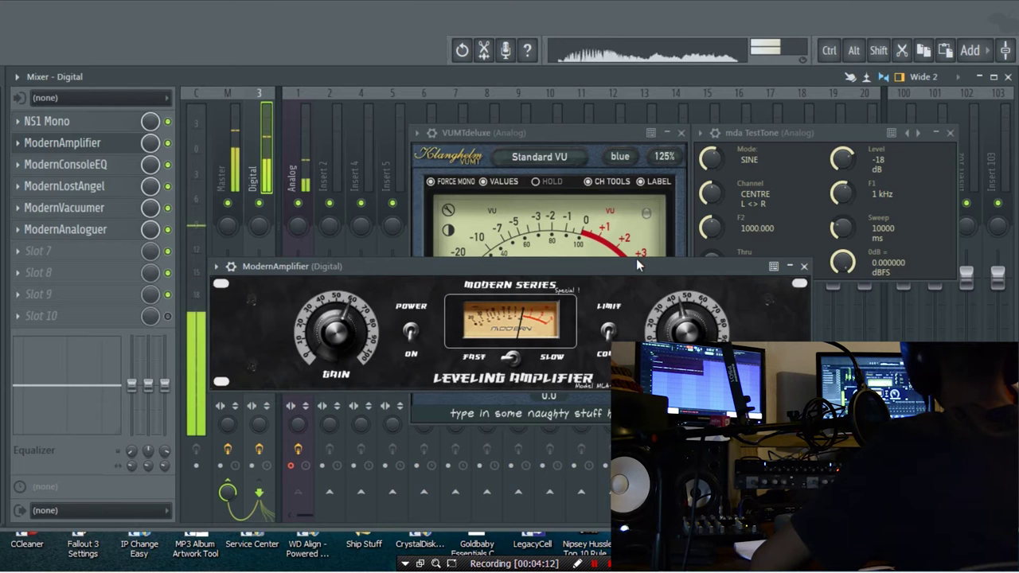
pyautogui.click(681, 132)
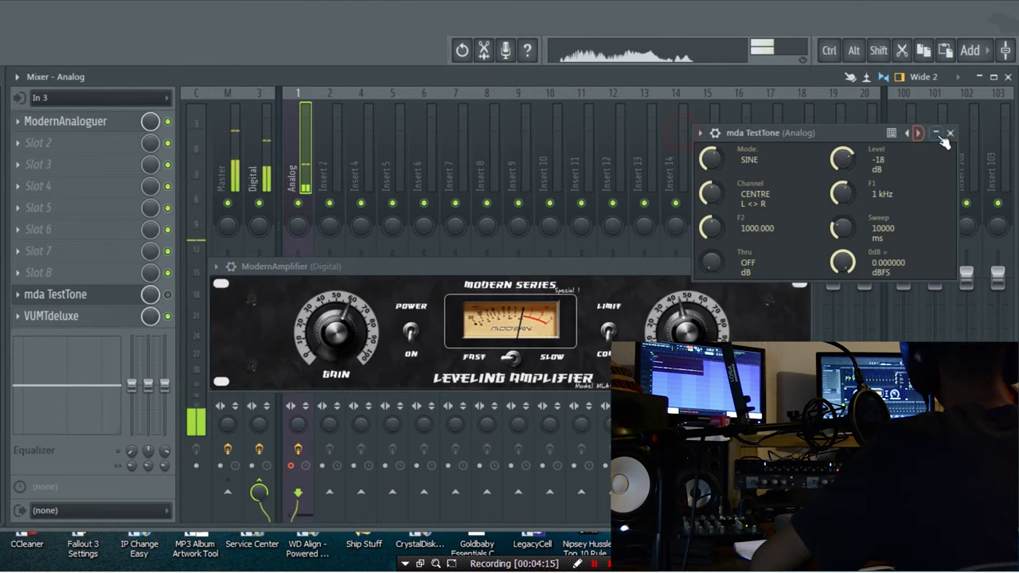
pyautogui.click(949, 133)
pyautogui.moveTo(428, 267); pyautogui.dragTo(432, 203)
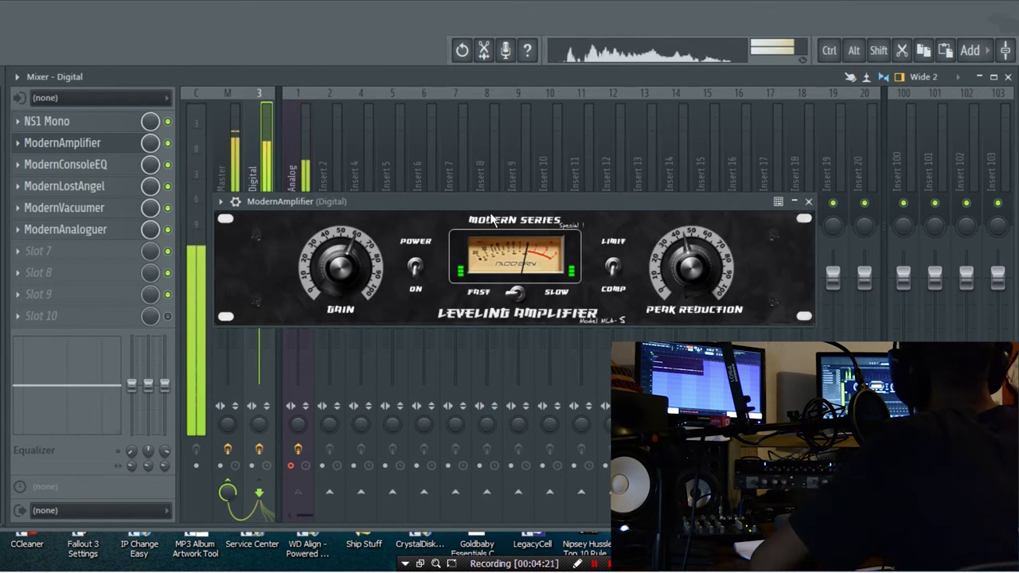
# - Swap ModernAmplifier for ModernConsoleEQ and check the EQ's high-pass filter setting
pyautogui.click(809, 203)
pyautogui.click(139, 163)
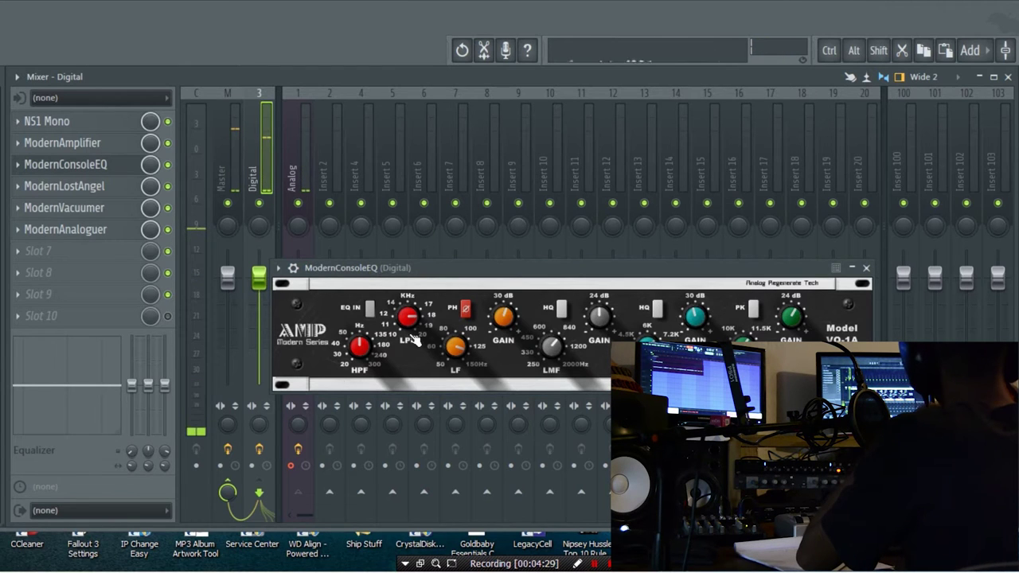
pyautogui.click(366, 356)
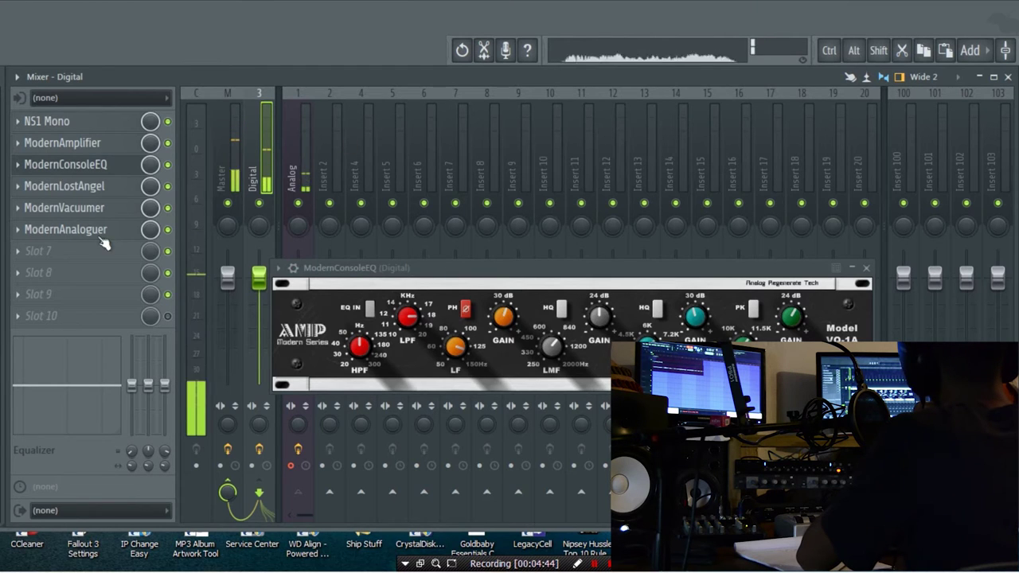
# - Open ModernLostAngel, briefly compare it with ModernAmplifier, and bring LostAngel to the front
pyautogui.click(89, 187)
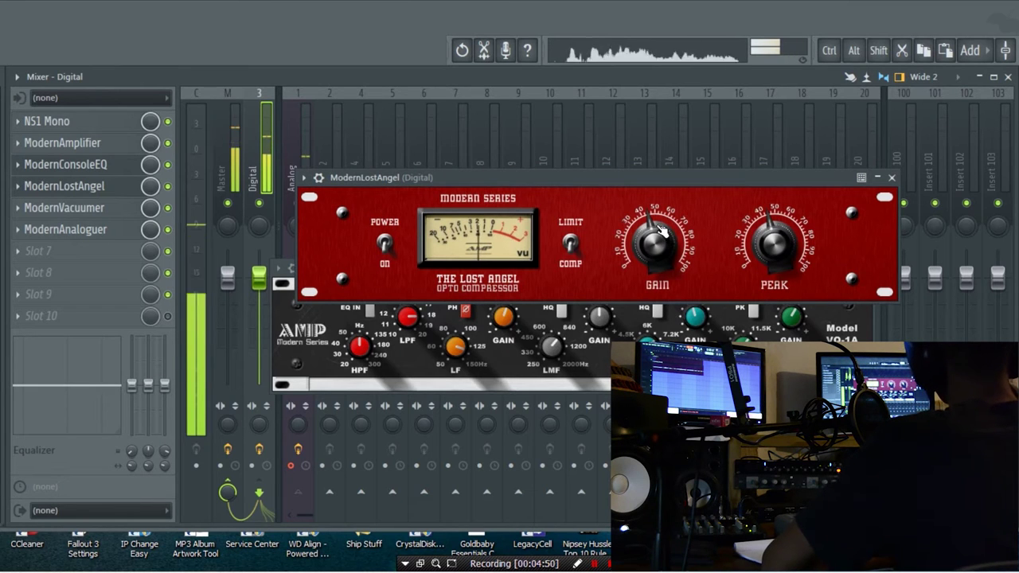
pyautogui.click(93, 143)
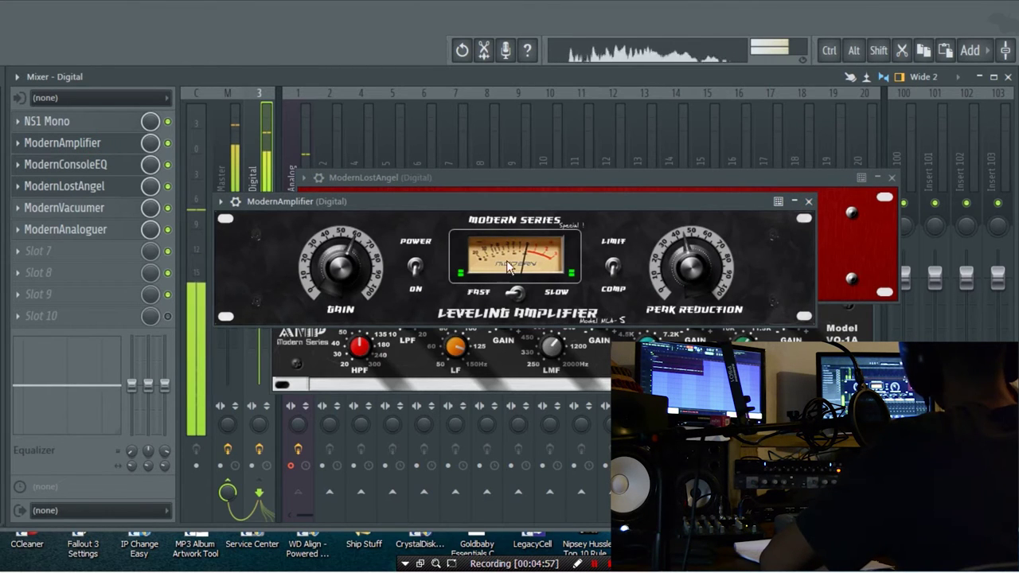
pyautogui.click(807, 202)
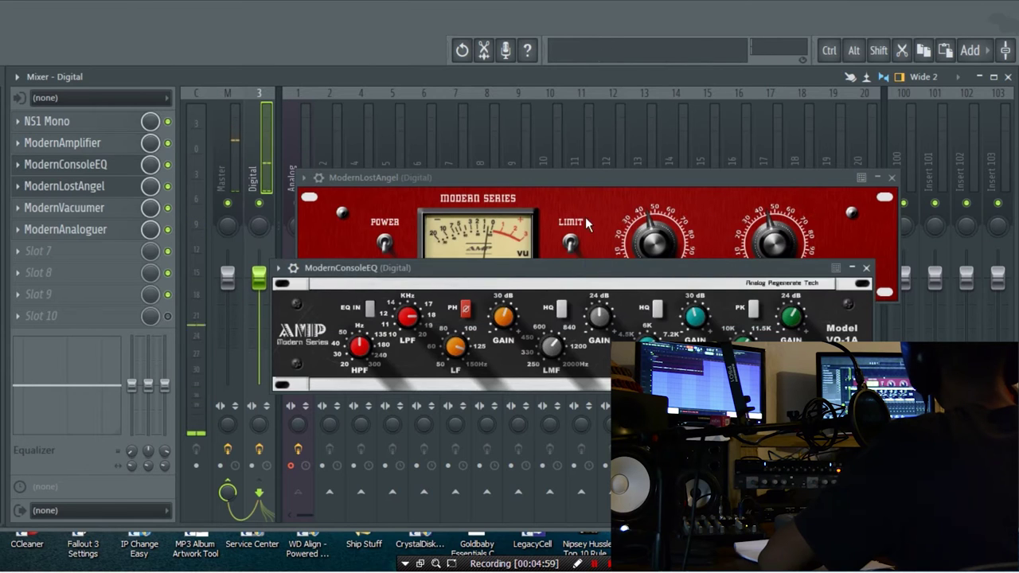
pyautogui.click(585, 217)
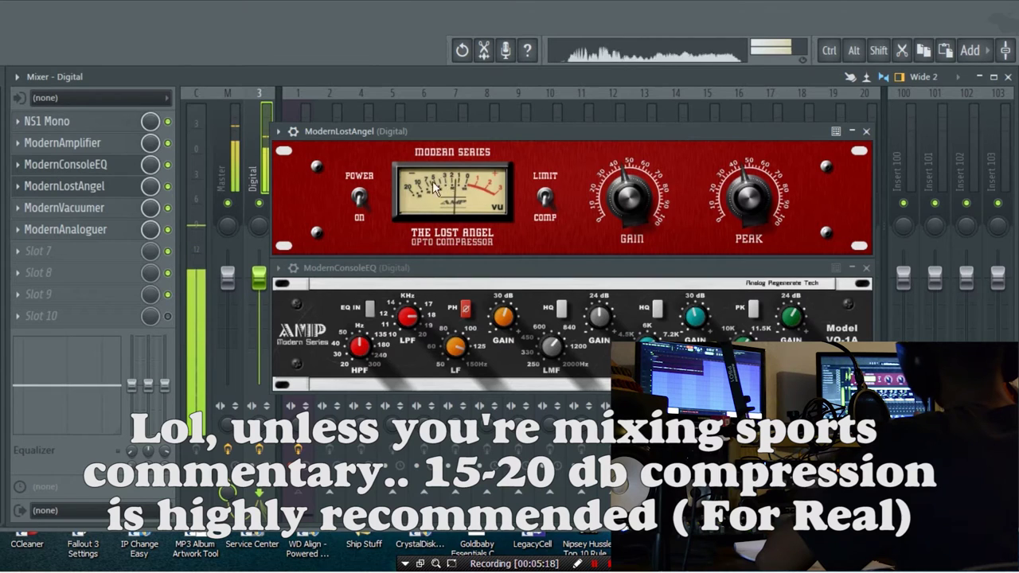
# - Close the LostAngel and ConsoleEQ windows and bring up ModernVacuumer higher on screen
pyautogui.click(866, 132)
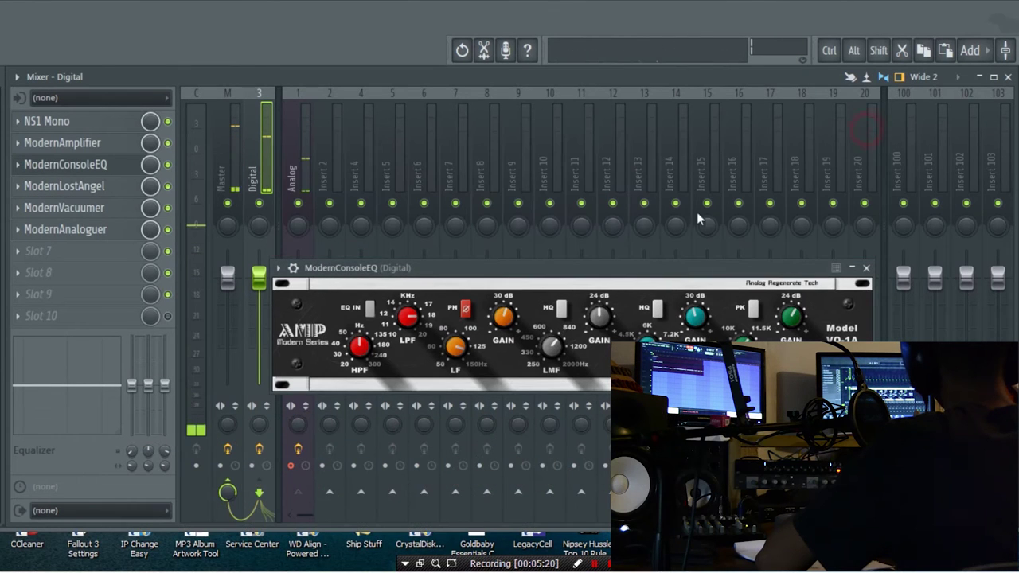
pyautogui.click(866, 268)
pyautogui.click(63, 186)
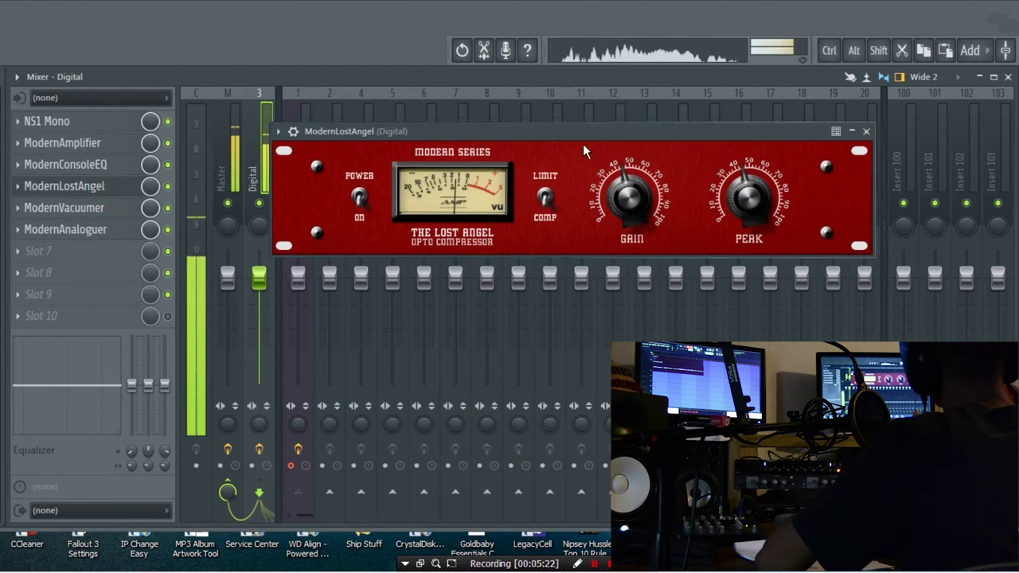
pyautogui.click(63, 207)
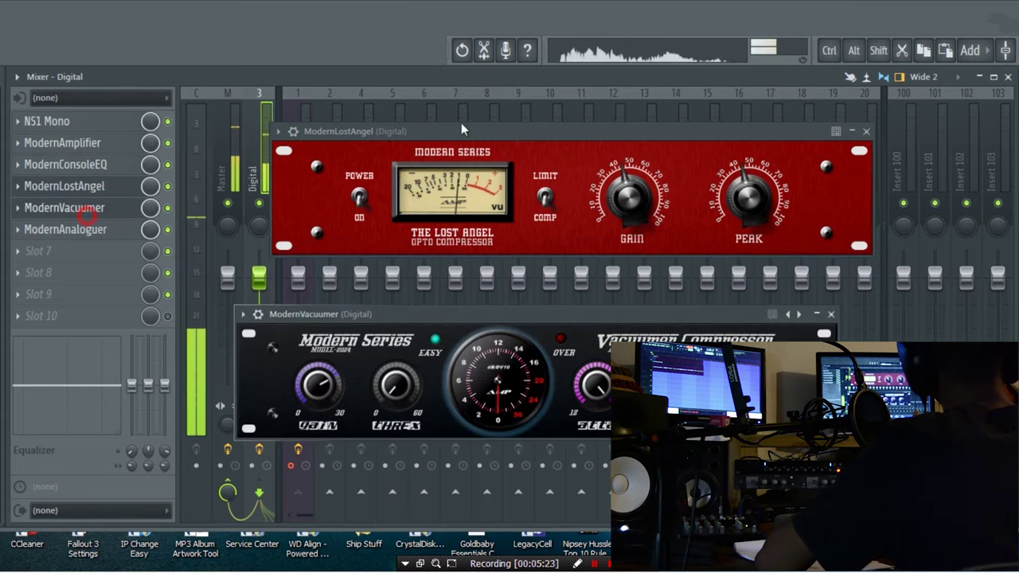
pyautogui.click(865, 131)
pyautogui.moveTo(530, 313); pyautogui.dragTo(515, 199)
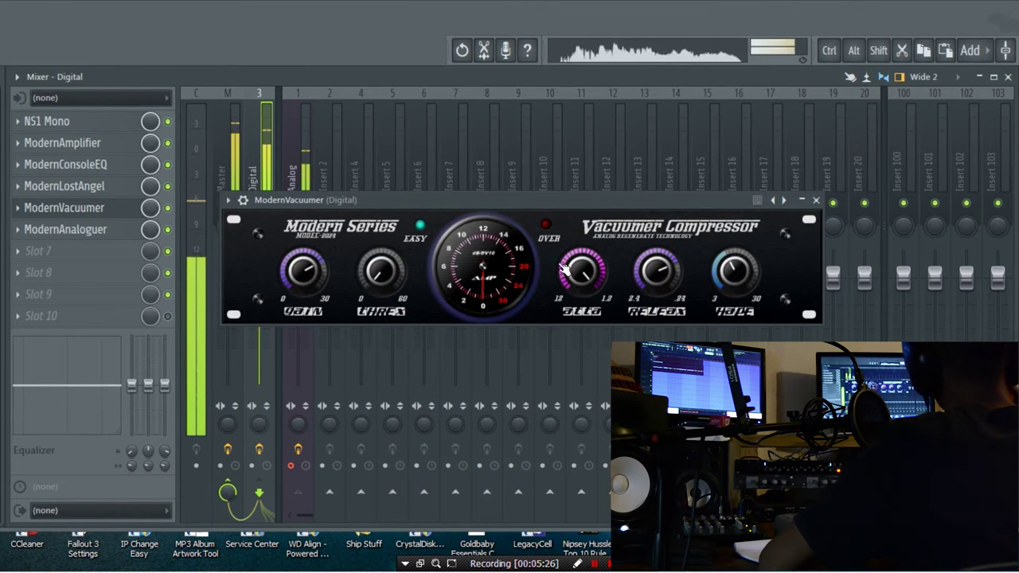
# - Restart playback and look through ModernVacuumer's preset options without changing anything
pyautogui.press('space')
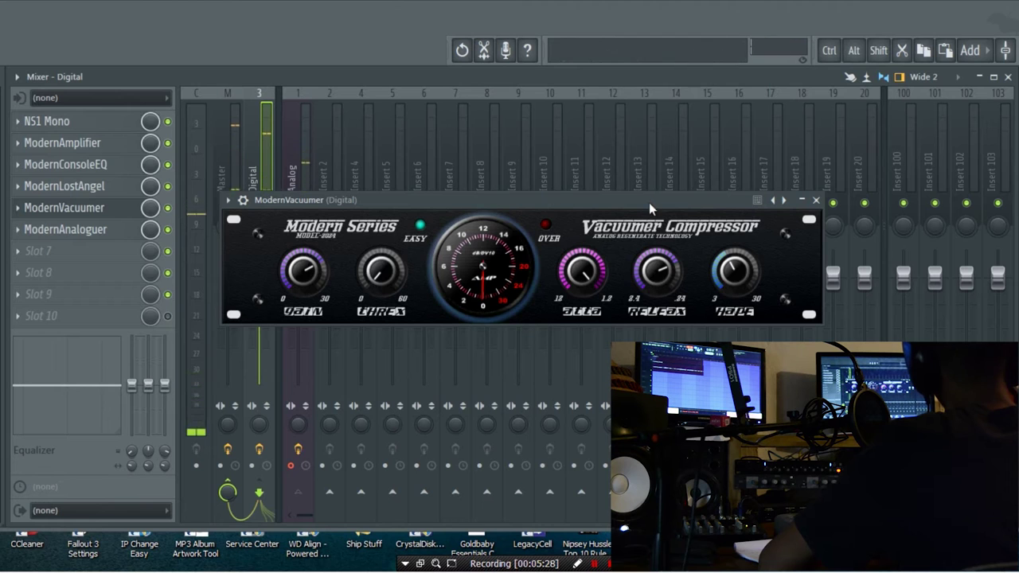
pyautogui.press('space')
pyautogui.click(244, 202)
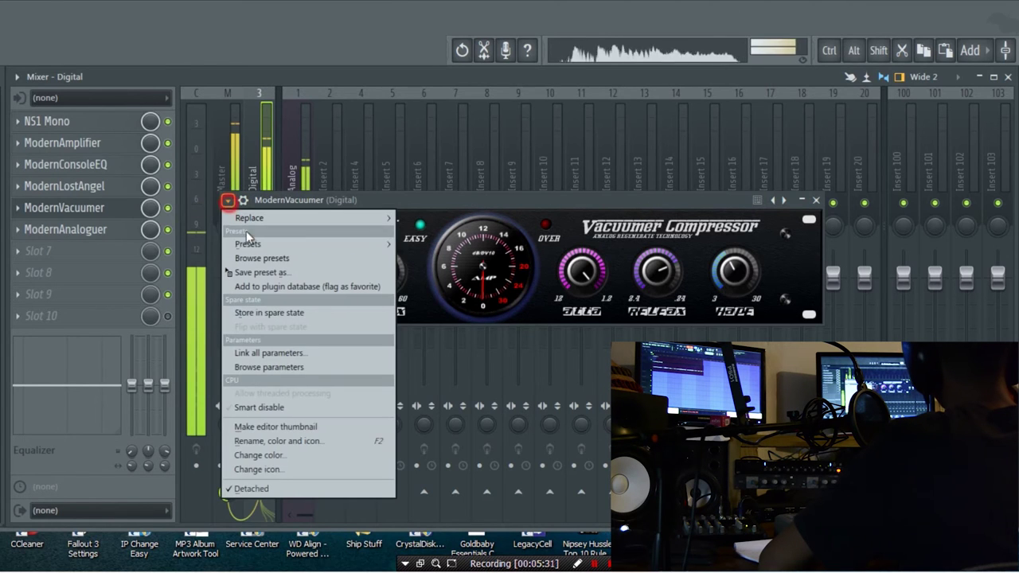
pyautogui.moveTo(253, 243)
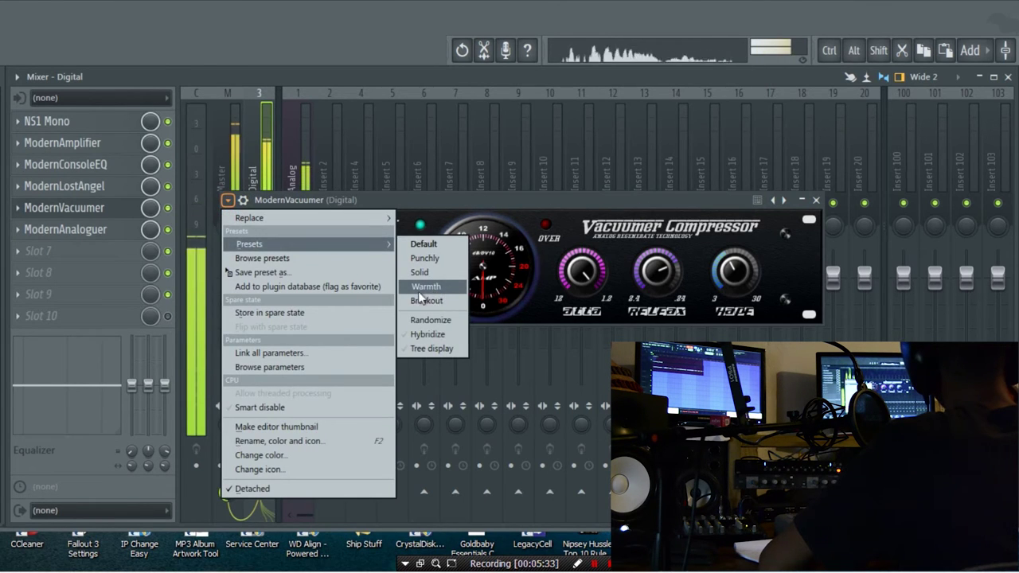
pyautogui.click(642, 209)
# - Toggle ModernVacuumer's bypass off and on, reopening and closing its window
pyautogui.click(815, 200)
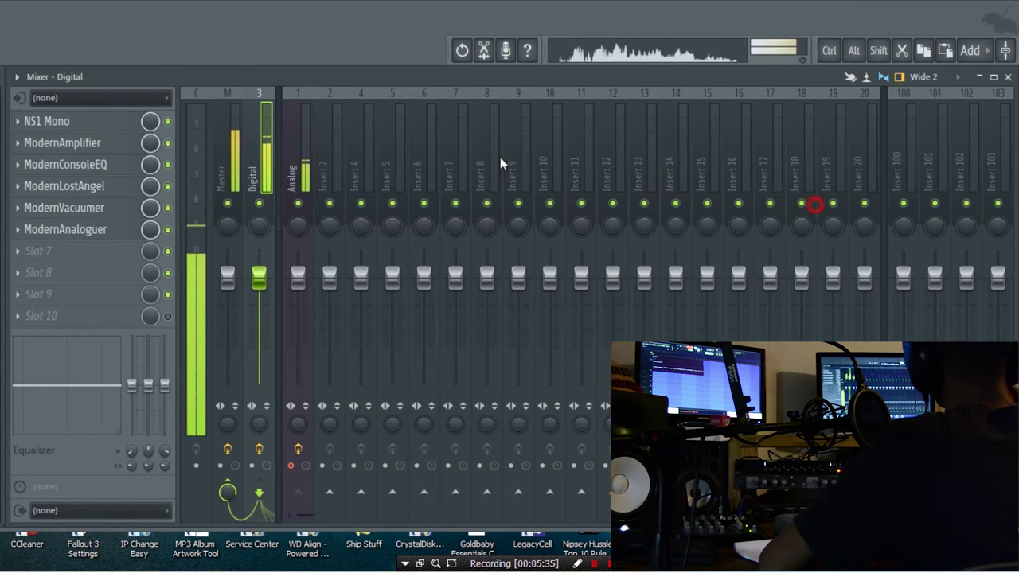
pyautogui.click(167, 207)
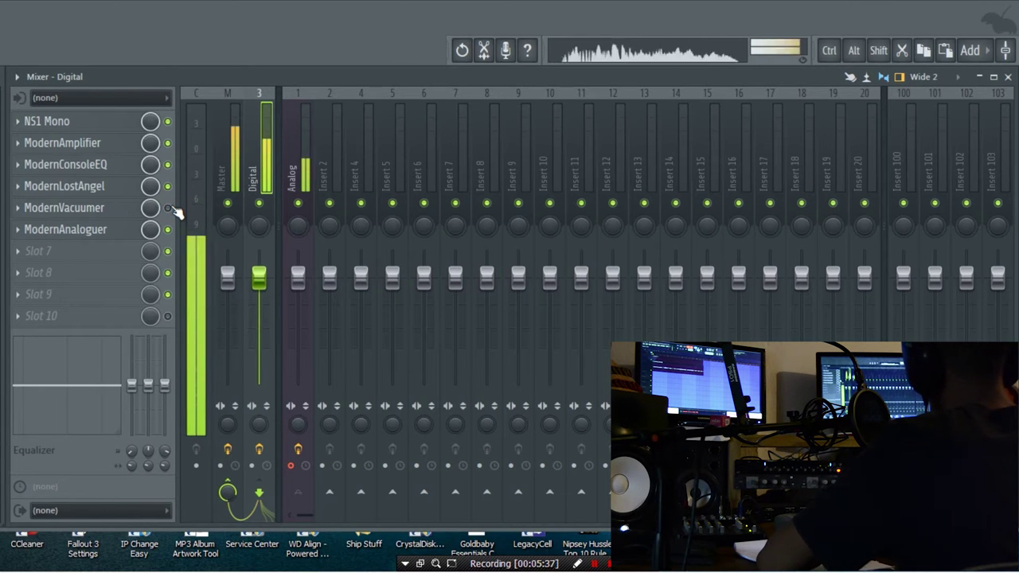
pyautogui.click(167, 207)
pyautogui.click(114, 208)
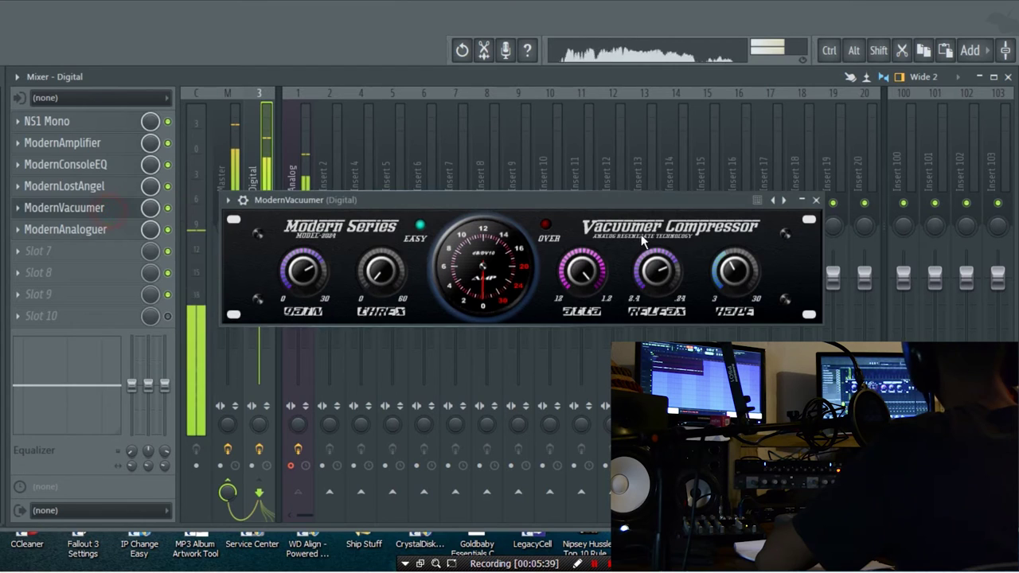
pyautogui.click(816, 200)
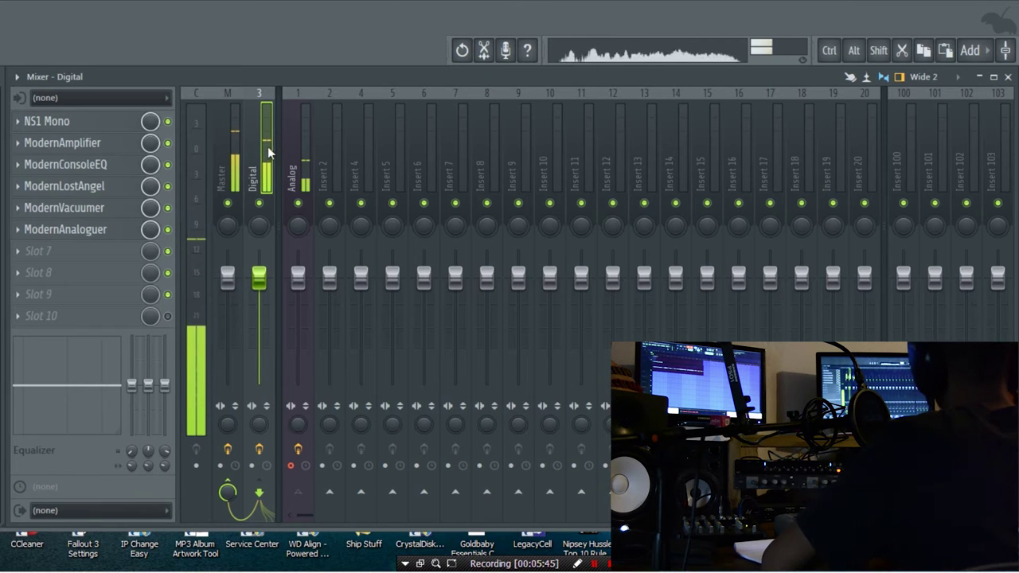
pyautogui.click(106, 229)
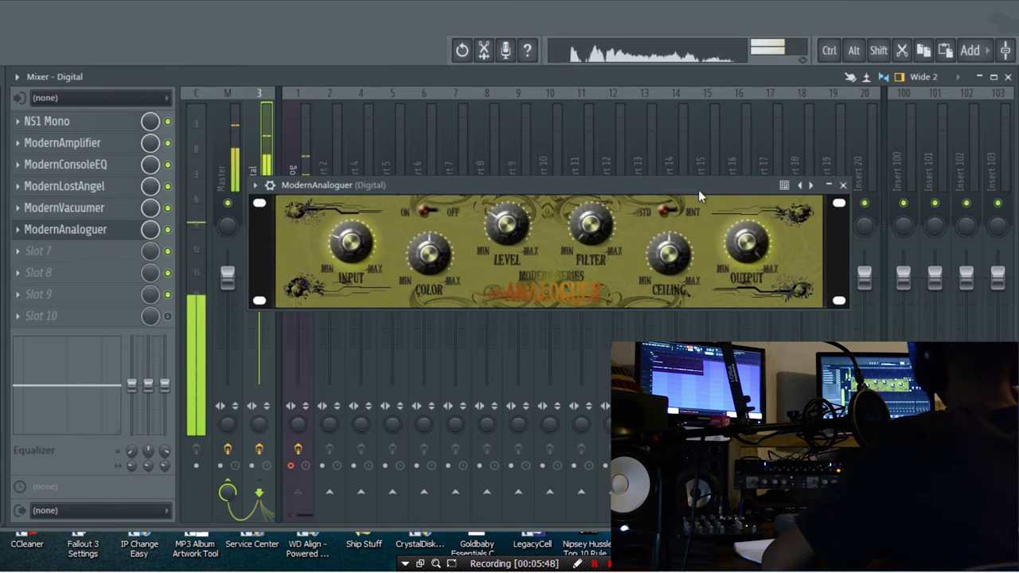
pyautogui.moveTo(697, 189); pyautogui.dragTo(656, 268)
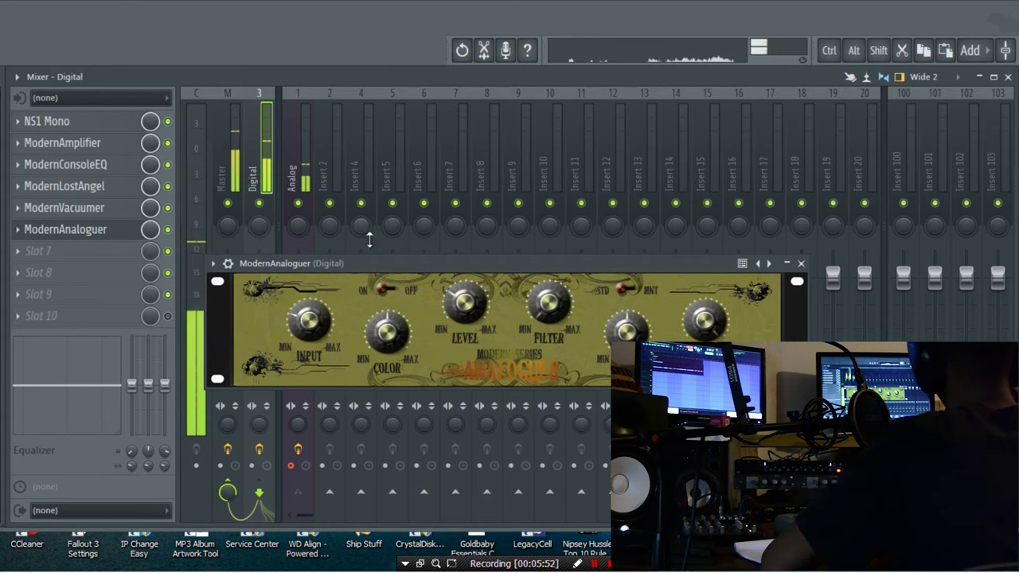
pyautogui.moveTo(515, 271); pyautogui.dragTo(513, 196)
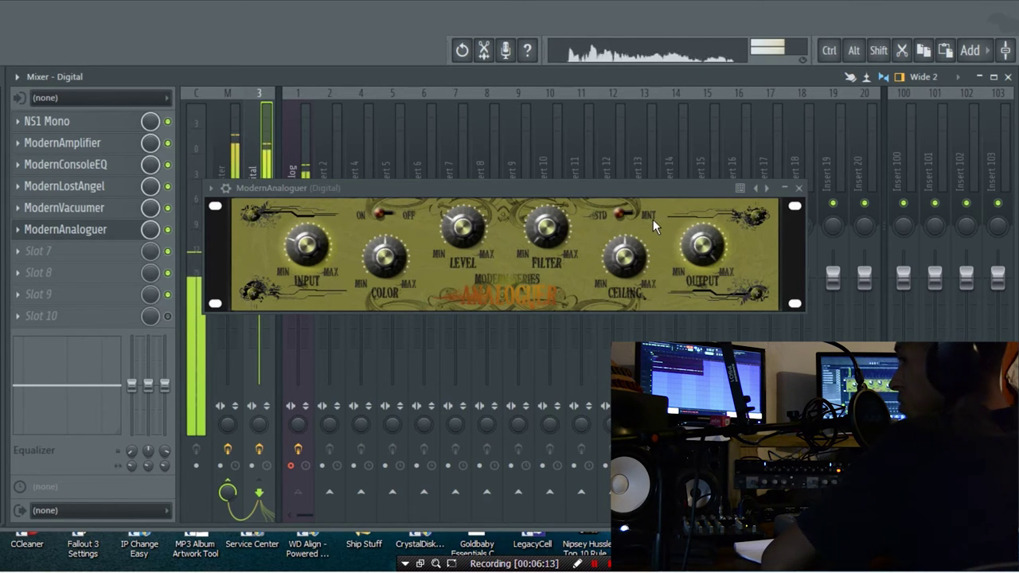
pyautogui.click(798, 188)
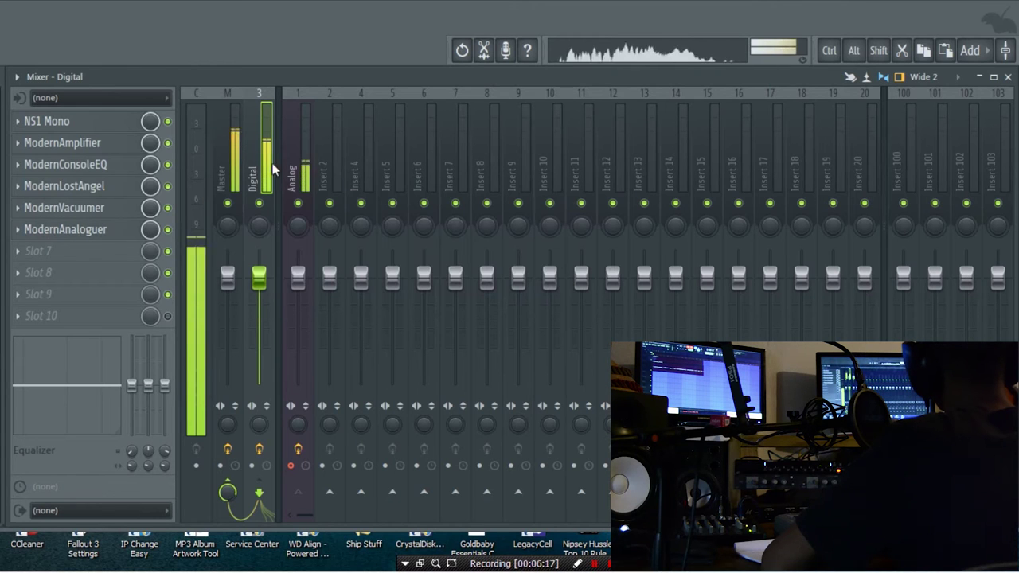
# - Review the Analog insert's ModernAnaloguer, close it, and select the Master insert
pyautogui.click(303, 174)
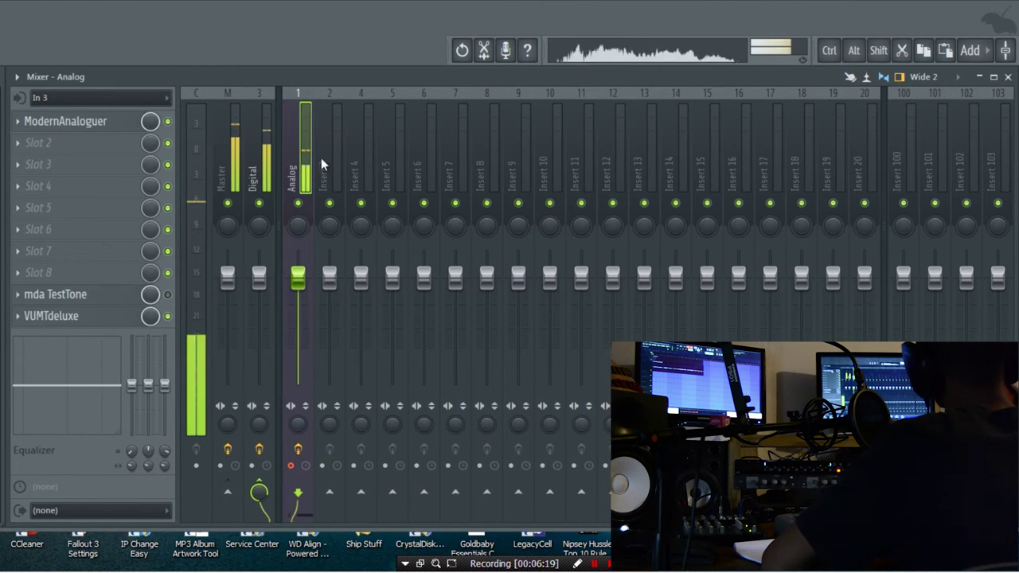
pyautogui.click(112, 122)
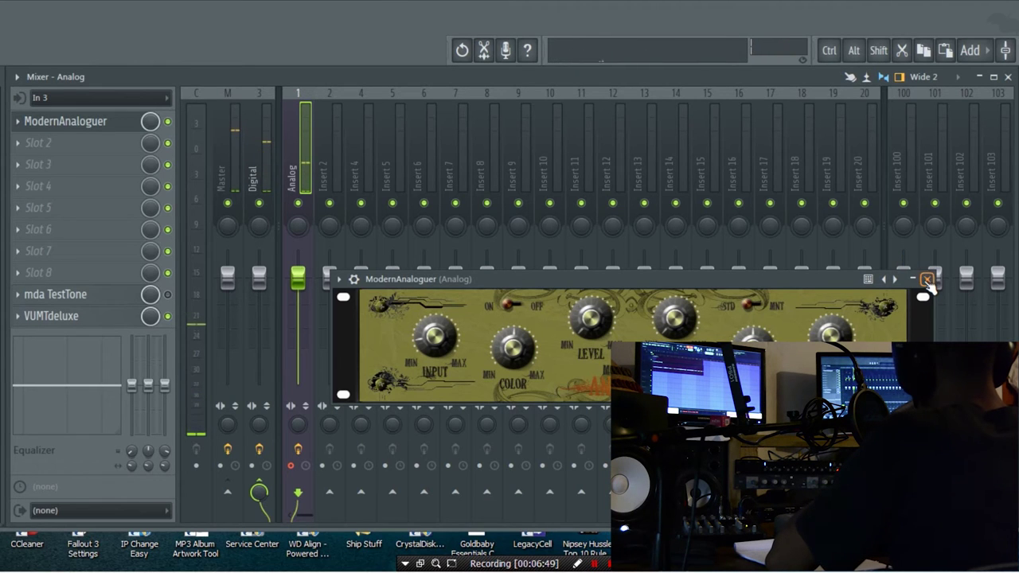
pyautogui.click(927, 280)
pyautogui.click(234, 159)
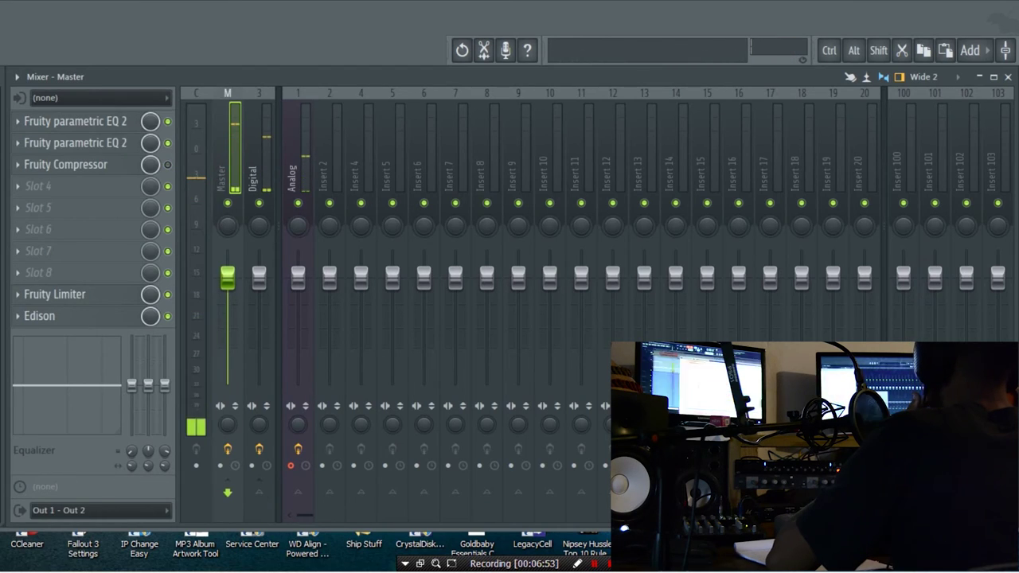
# - Study the vocal's spectrum and loudness in Pure Analyzer System, then drag it off-screen left
pyautogui.hotkey('alt', 'Tab')
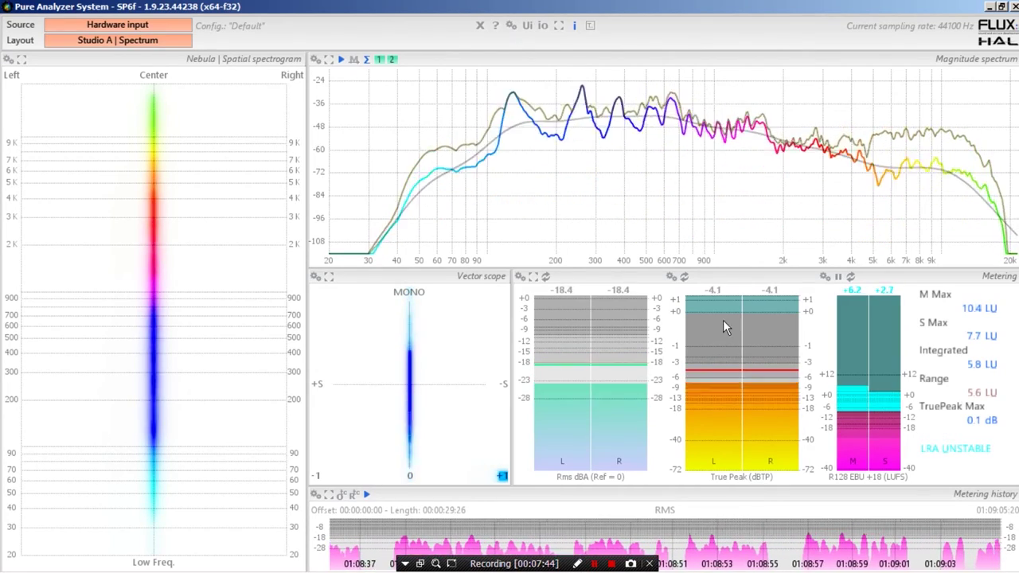
pyautogui.moveTo(830, 6); pyautogui.dragTo(0, 48)
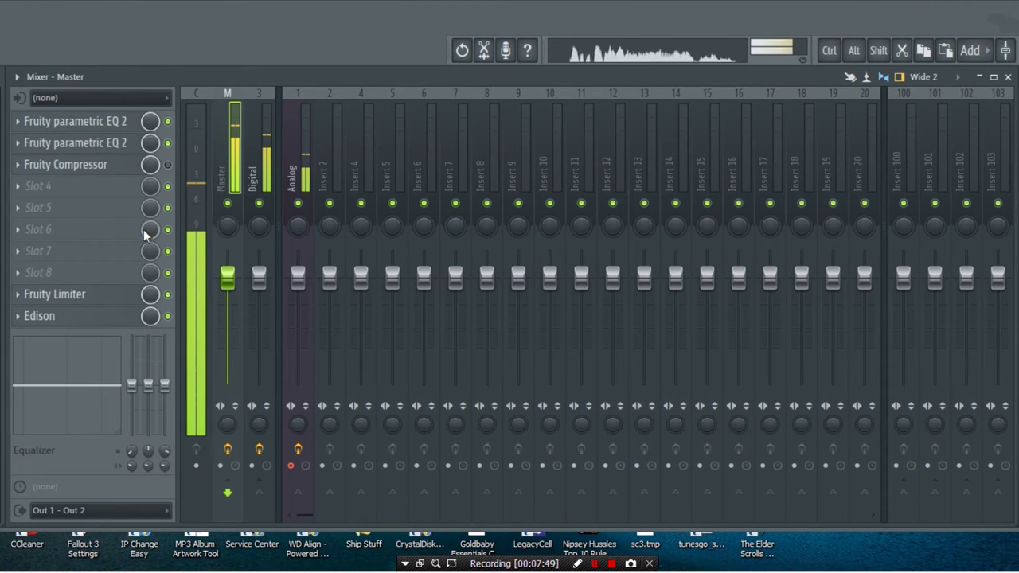
# - Compare the Master's two parametric EQ 2 instances in the analyzer, then open the Fruity Limiter beside the second
pyautogui.click(127, 122)
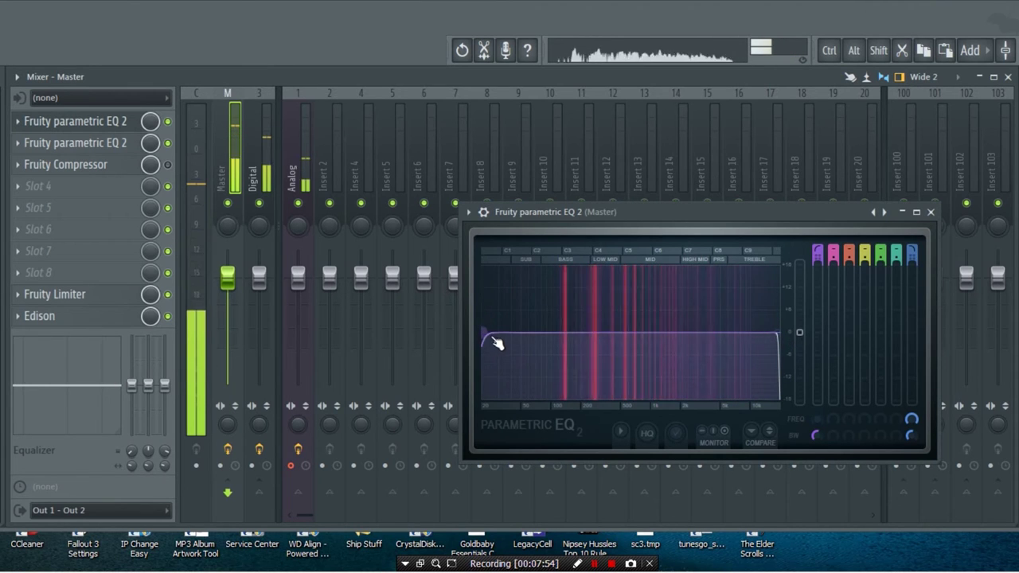
pyautogui.click(930, 212)
pyautogui.click(128, 148)
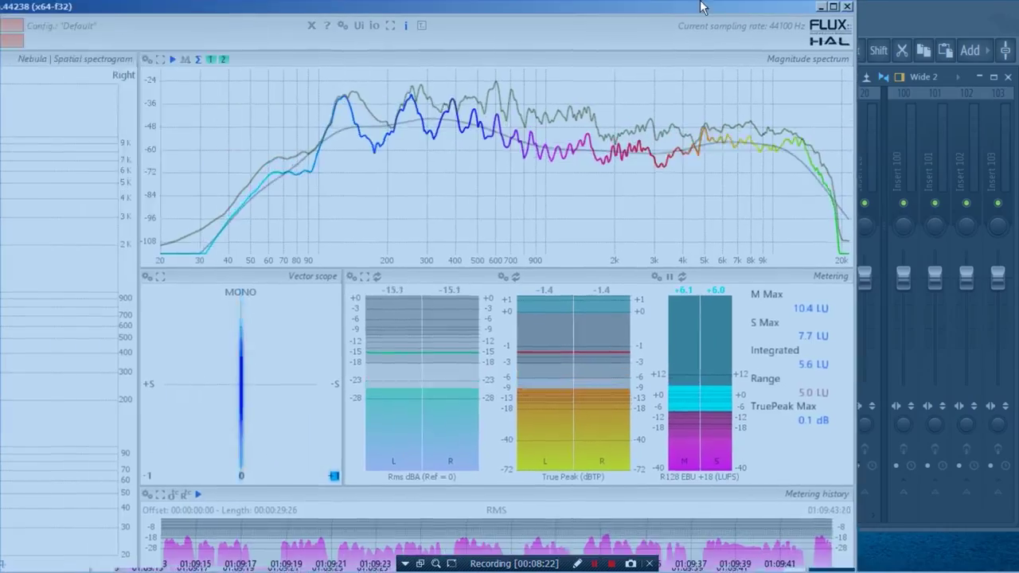
pyautogui.doubleClick(701, 7)
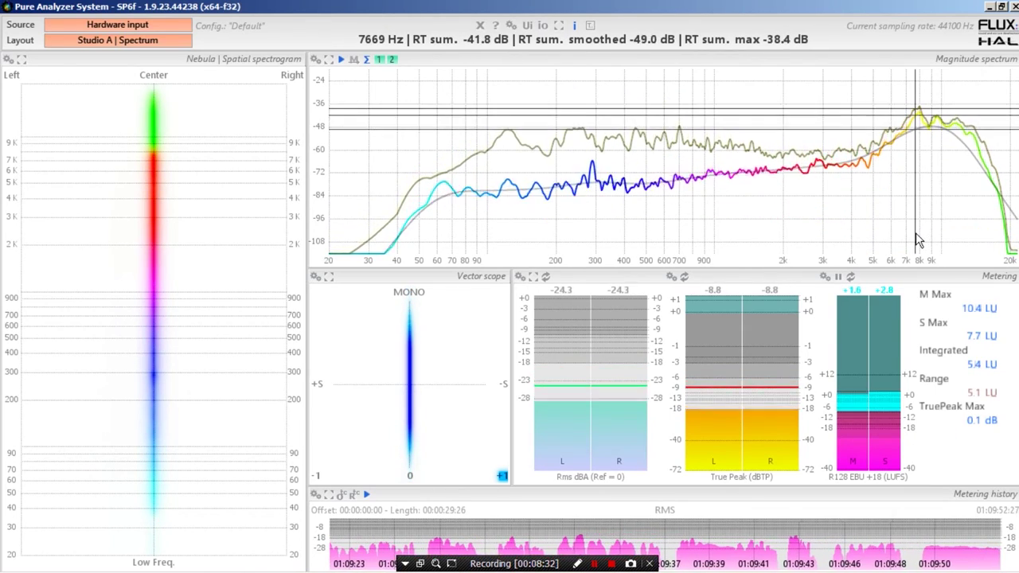
pyautogui.click(480, 25)
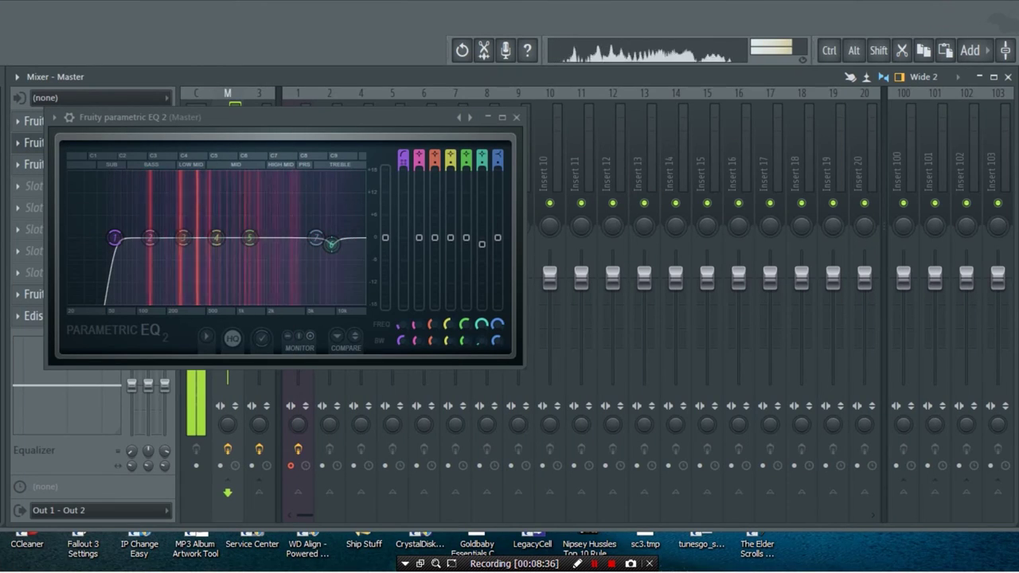
pyautogui.moveTo(385, 120); pyautogui.dragTo(656, 104)
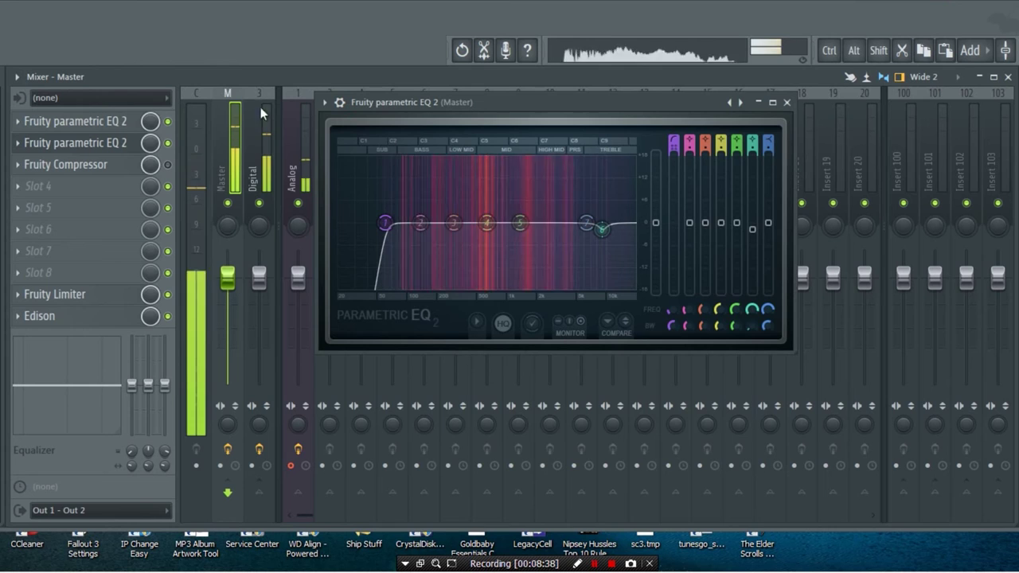
pyautogui.click(98, 295)
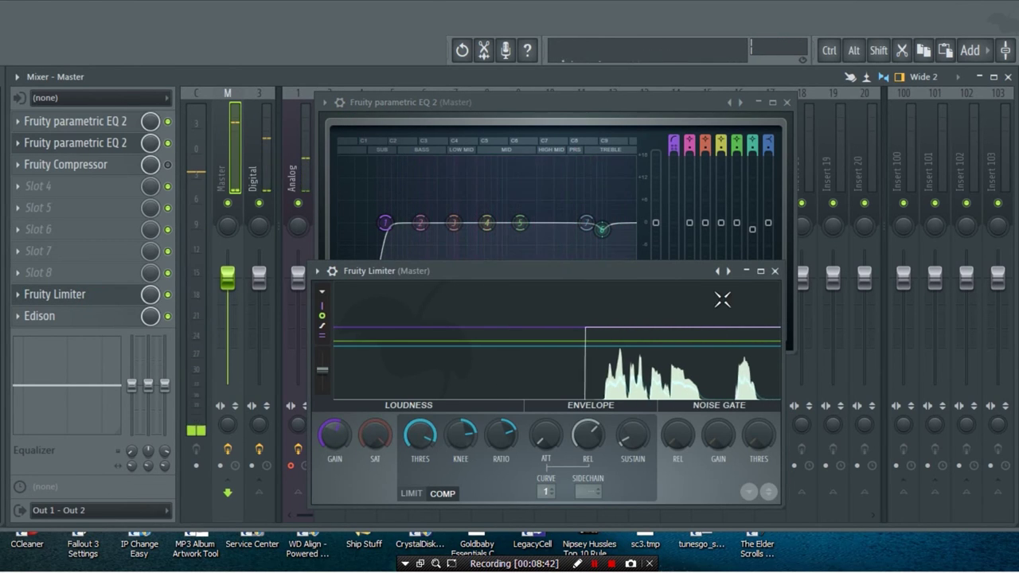
# - On the Master Fruity Limiter's COMP tab, raise RATIO and KNEE, then switch back to LIMIT mode
pyautogui.click(743, 226)
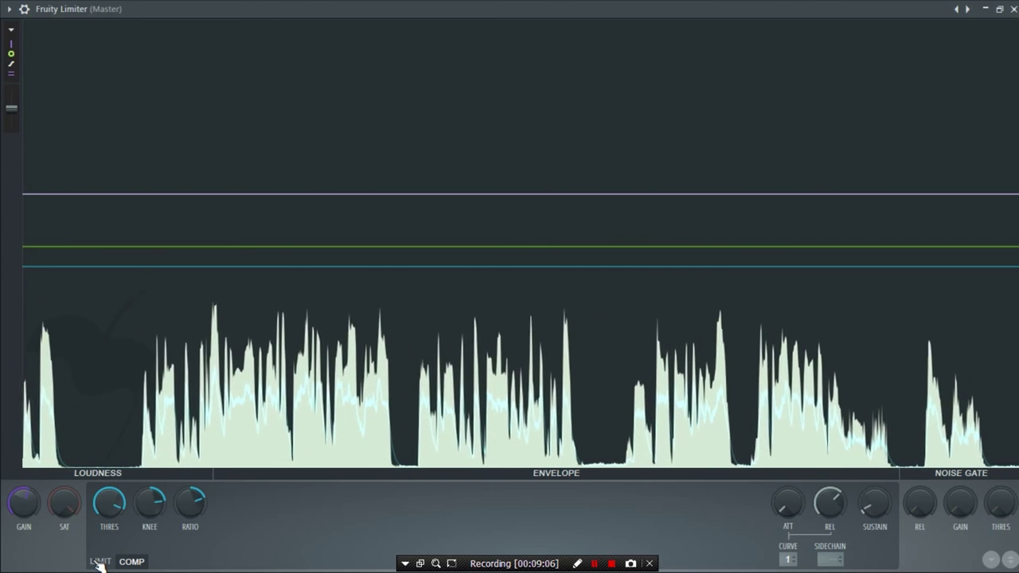
pyautogui.moveTo(191, 502); pyautogui.dragTo(190, 489)
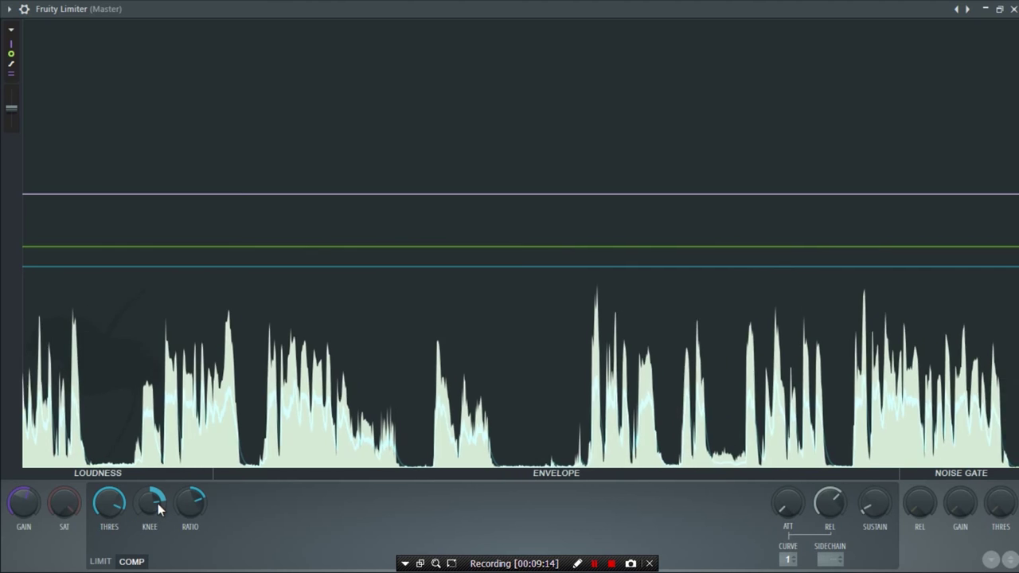
pyautogui.click(158, 503)
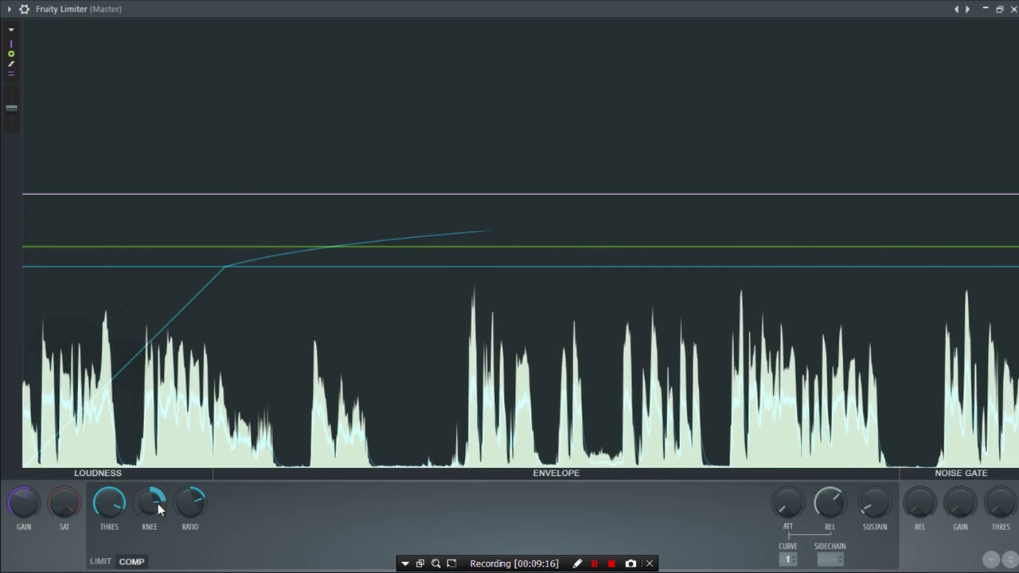
pyautogui.moveTo(157, 503); pyautogui.dragTo(158, 478)
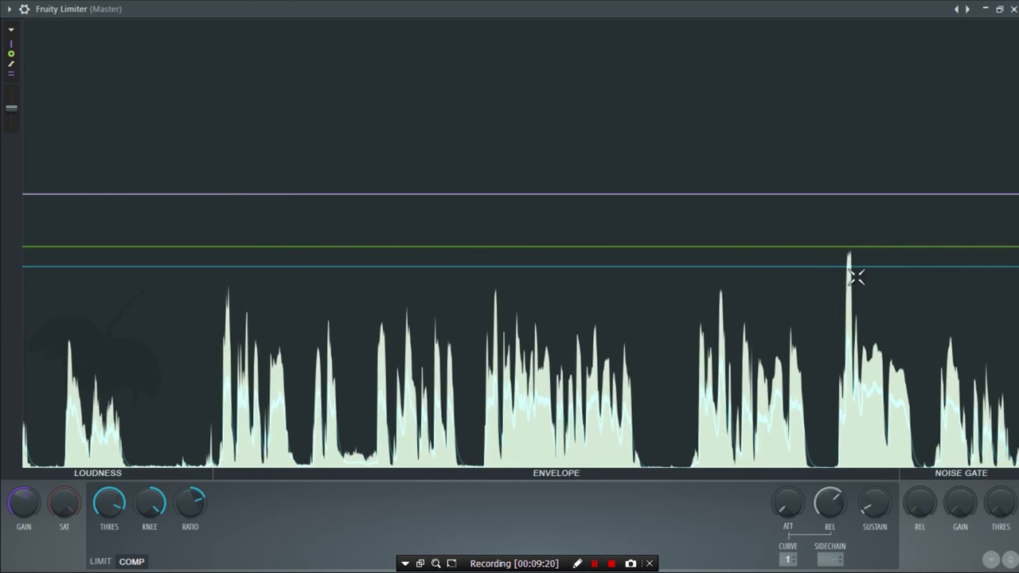
pyautogui.moveTo(150, 503); pyautogui.dragTo(149, 486)
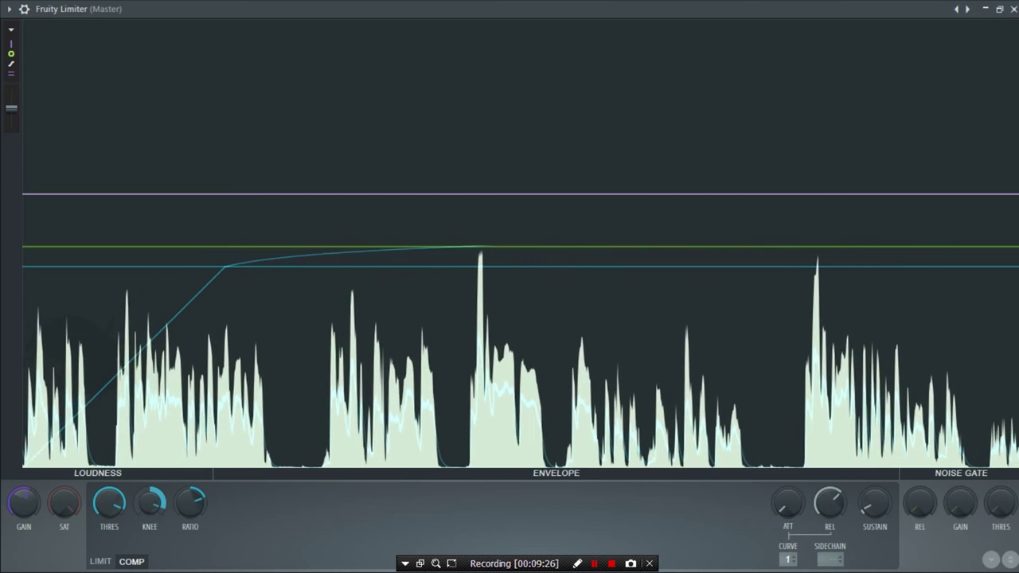
pyautogui.moveTo(149, 485); pyautogui.dragTo(159, 507)
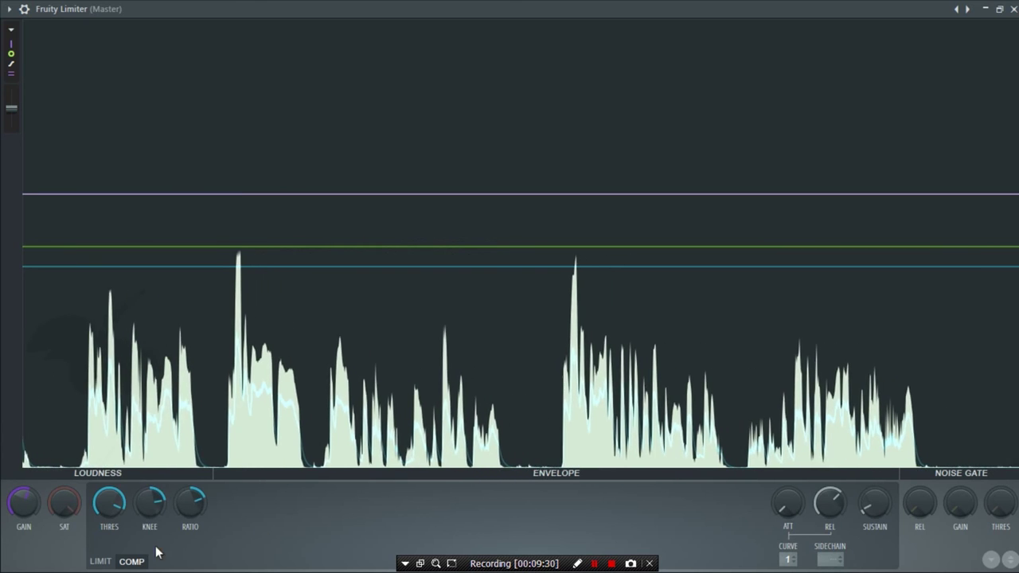
pyautogui.click(101, 561)
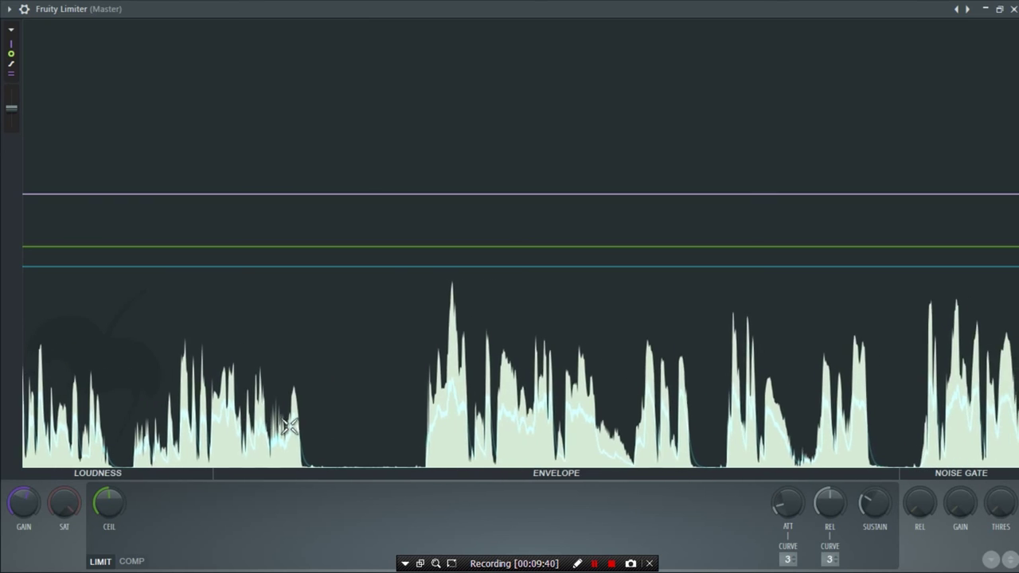
pyautogui.click(1001, 9)
# - Close the Master's Fruity Limiter and Fruity parametric EQ 2 windows
pyautogui.click(762, 226)
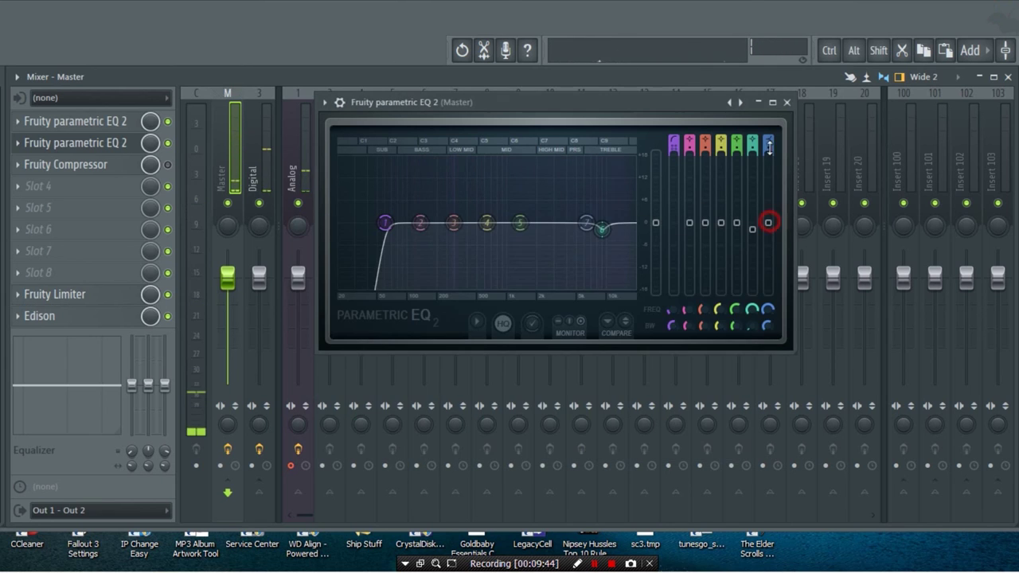
pyautogui.click(787, 102)
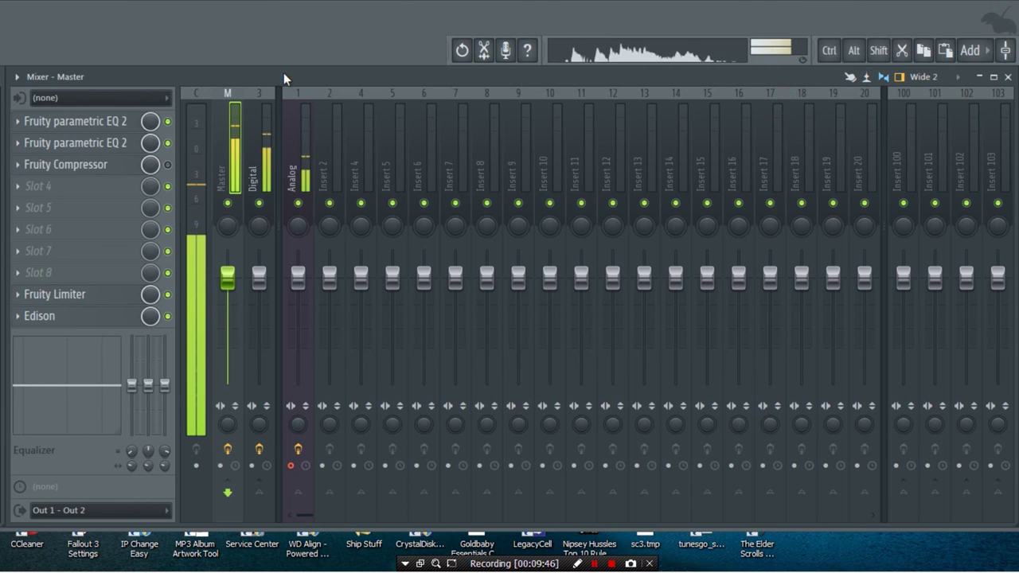